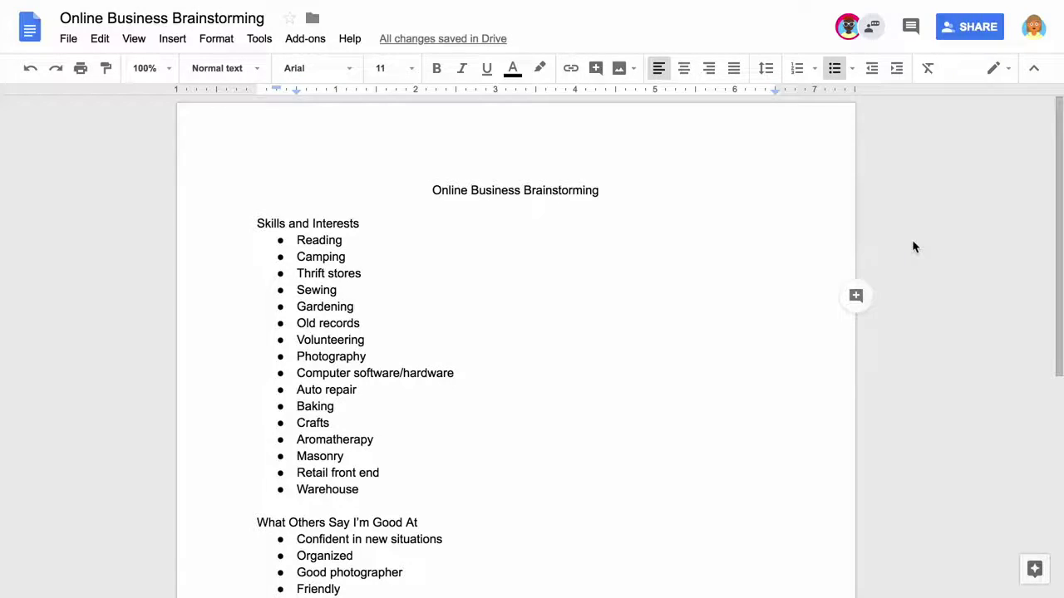
Below Availability, add an 'Online Business Ideas' heading with glassware boutique, reclaimed wood crafts and event photography bullets.
{"action": "scroll", "coordinate": [913, 242], "scroll_direction": "down", "scroll_amount": 1}
{"action": "scroll", "coordinate": [912, 242], "scroll_direction": "down", "scroll_amount": 1}
{"action": "scroll", "coordinate": [912, 242], "scroll_direction": "down", "scroll_amount": 1}
{"action": "scroll", "coordinate": [912, 242], "scroll_direction": "down", "scroll_amount": 1}
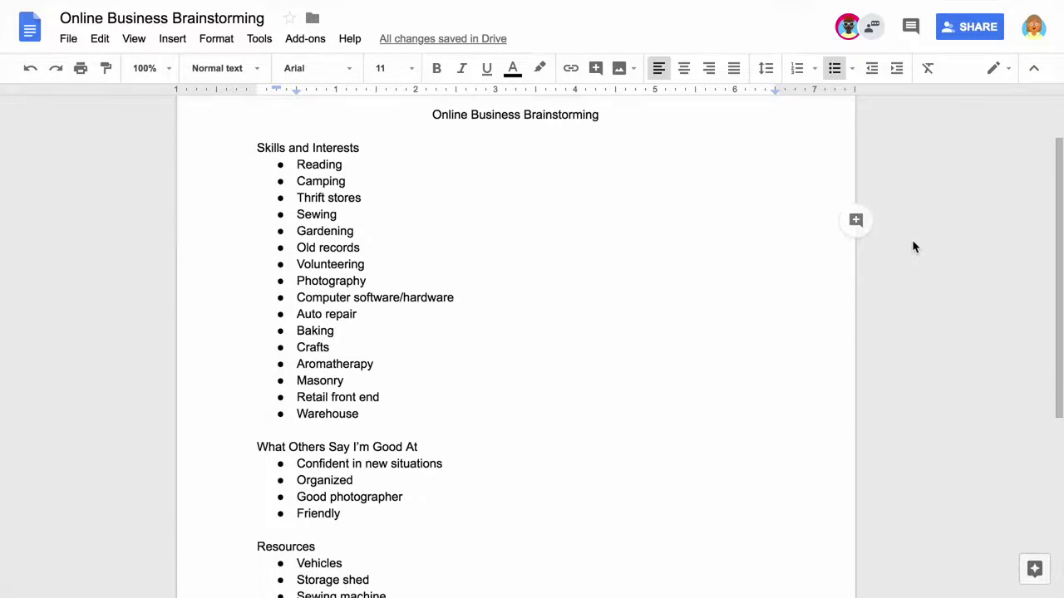
{"action": "scroll", "coordinate": [912, 246], "scroll_direction": "down", "scroll_amount": 1}
{"action": "scroll", "coordinate": [913, 246], "scroll_direction": "down", "scroll_amount": 1}
{"action": "scroll", "coordinate": [912, 246], "scroll_direction": "down", "scroll_amount": 1}
{"action": "scroll", "coordinate": [912, 246], "scroll_direction": "down", "scroll_amount": 1}
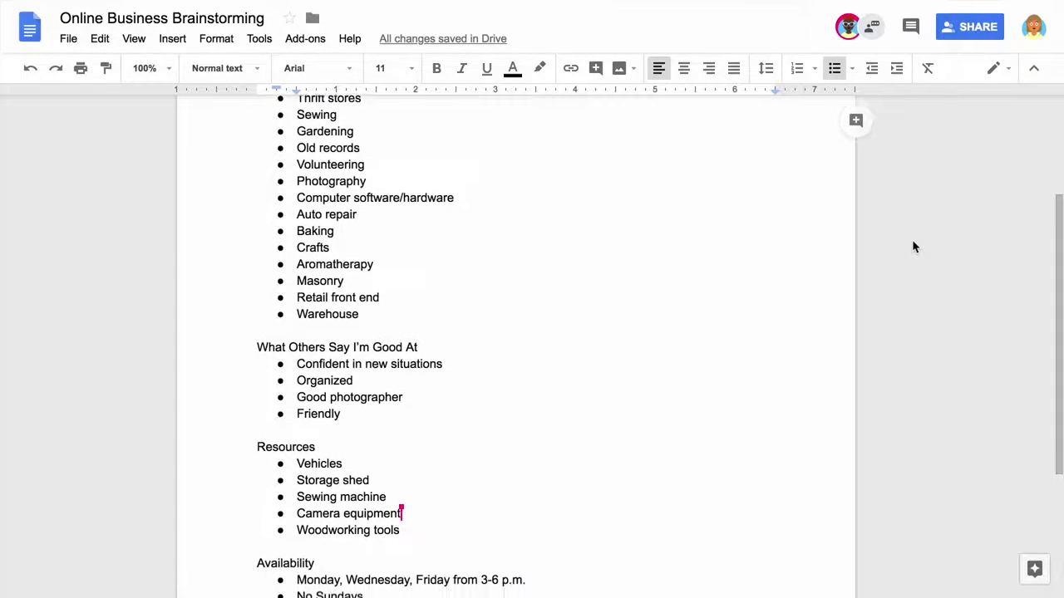
{"action": "scroll", "coordinate": [912, 247], "scroll_direction": "down", "scroll_amount": 1}
{"action": "scroll", "coordinate": [913, 247], "scroll_direction": "down", "scroll_amount": 1}
{"action": "scroll", "coordinate": [912, 247], "scroll_direction": "down", "scroll_amount": 1}
{"action": "scroll", "coordinate": [912, 247], "scroll_direction": "down", "scroll_amount": 1}
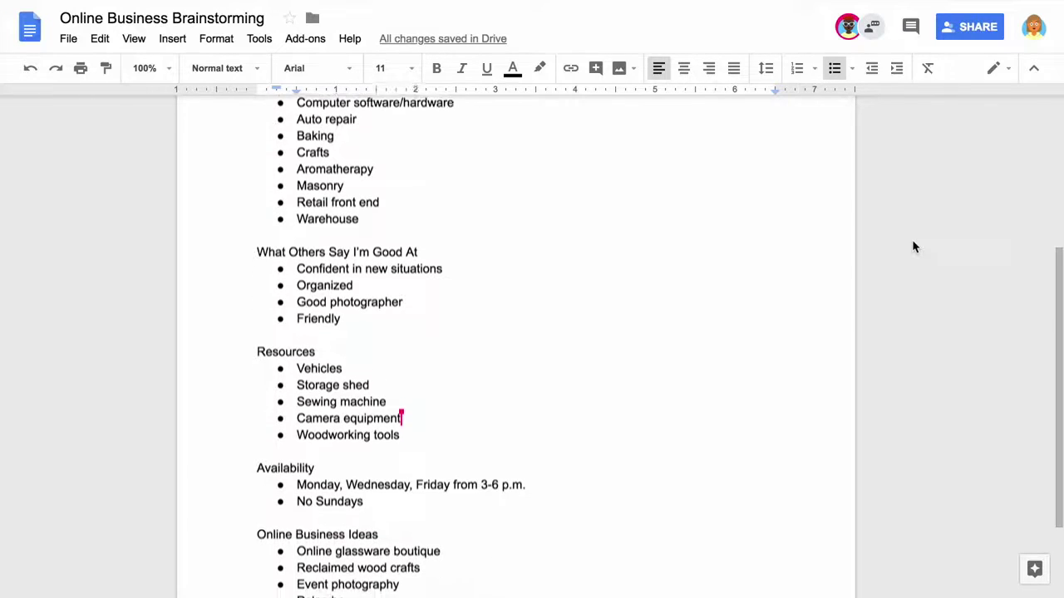
{"action": "scroll", "coordinate": [913, 247], "scroll_direction": "down", "scroll_amount": 1}
{"action": "scroll", "coordinate": [913, 247], "scroll_direction": "down", "scroll_amount": 1}
{"action": "scroll", "coordinate": [912, 246], "scroll_direction": "down", "scroll_amount": 1}
{"action": "scroll", "coordinate": [913, 246], "scroll_direction": "down", "scroll_amount": 1}
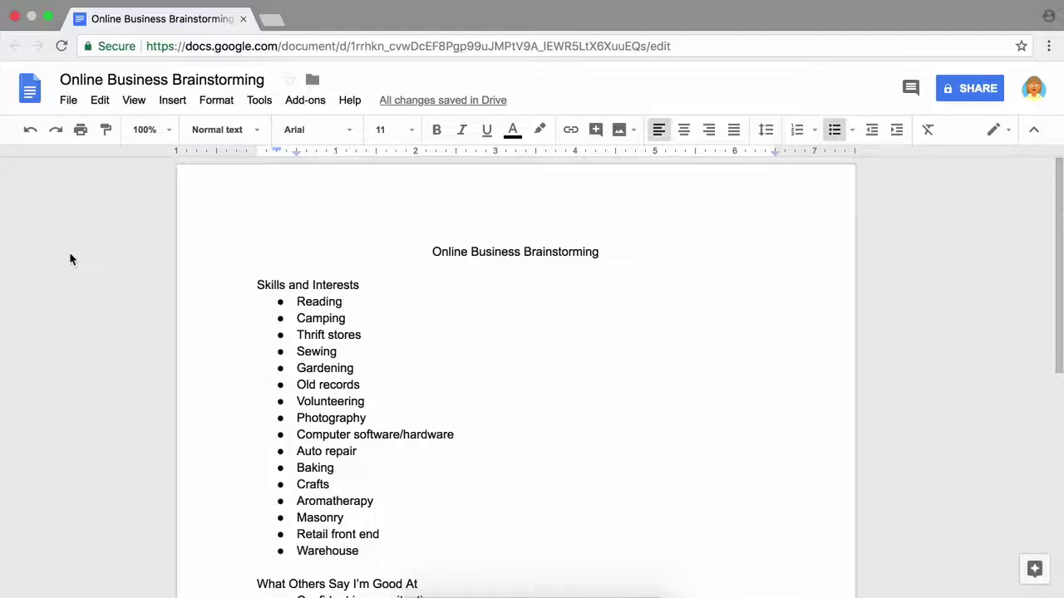
{"action": "key", "text": "Return"}
{"action": "key", "text": "Return"}
{"action": "type", "text": "Online Business Ideas"}
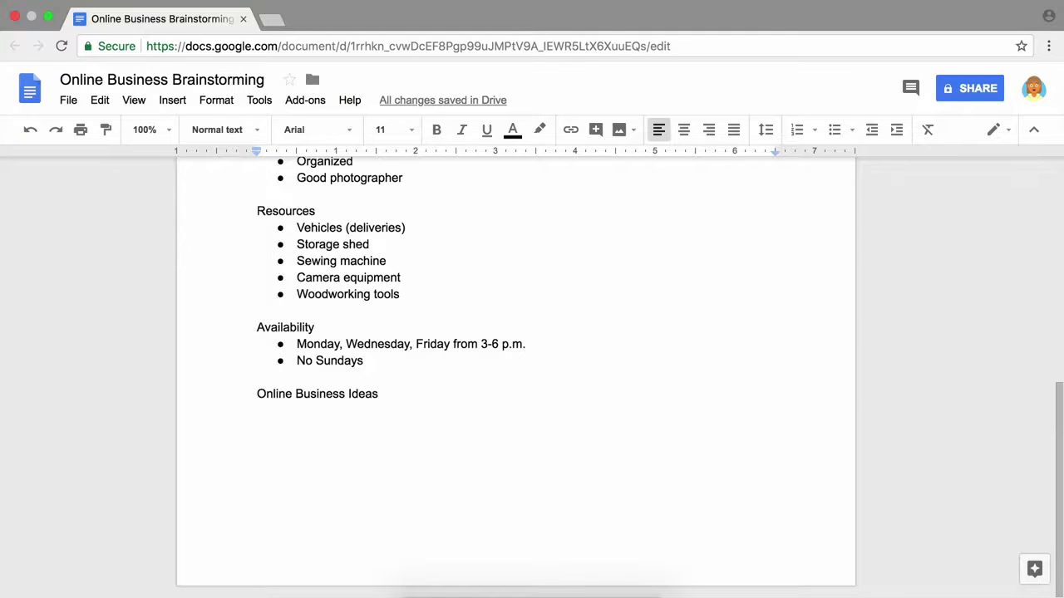
{"action": "key", "text": "Return"}
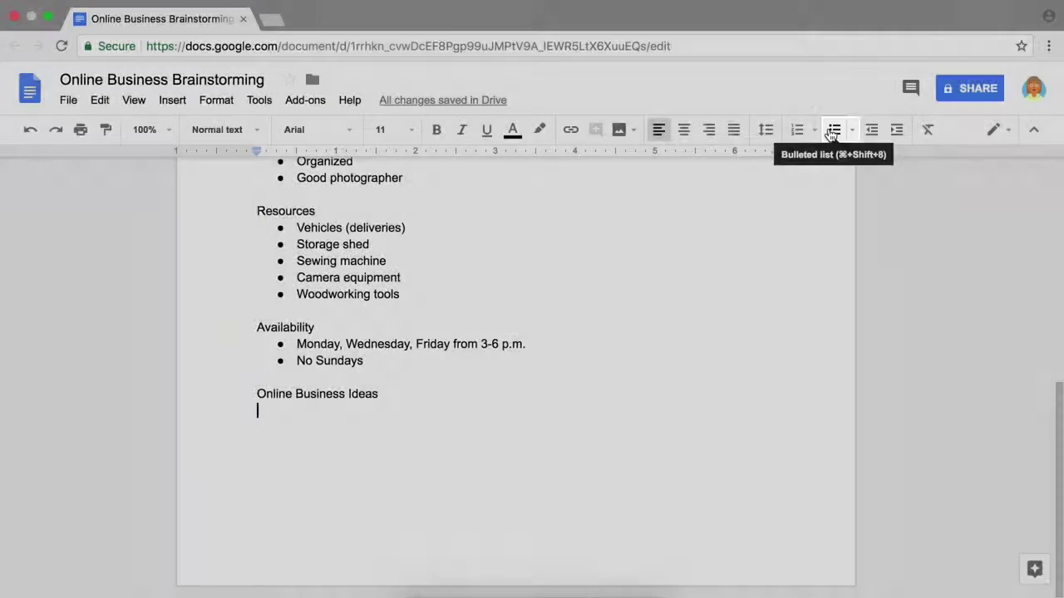
{"action": "left_click", "coordinate": [833, 130]}
{"action": "type", "text": "Online glassware b"}
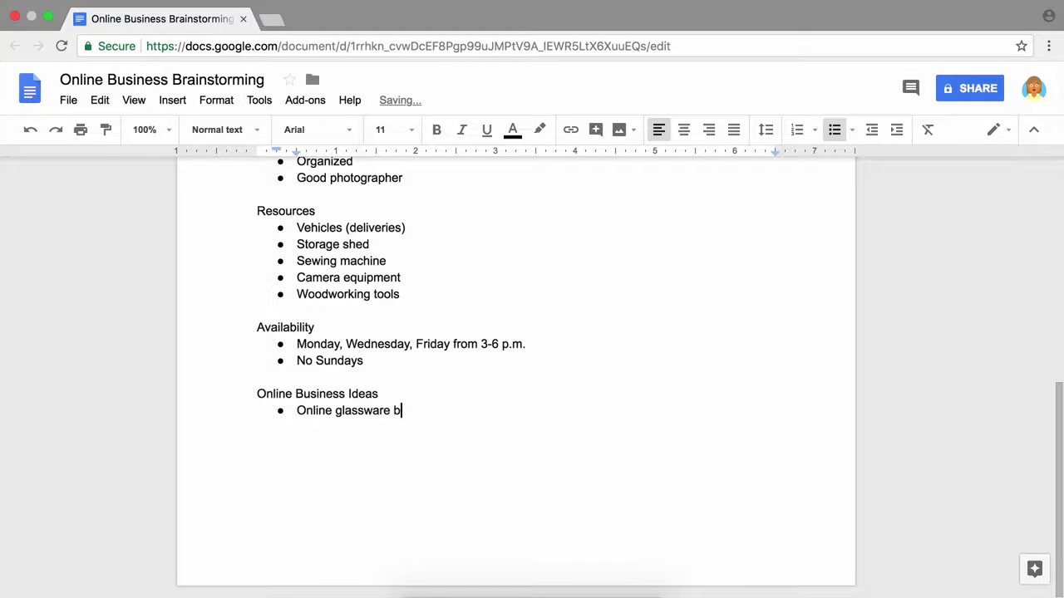
{"action": "type", "text": "eclaimed wood crafts"}
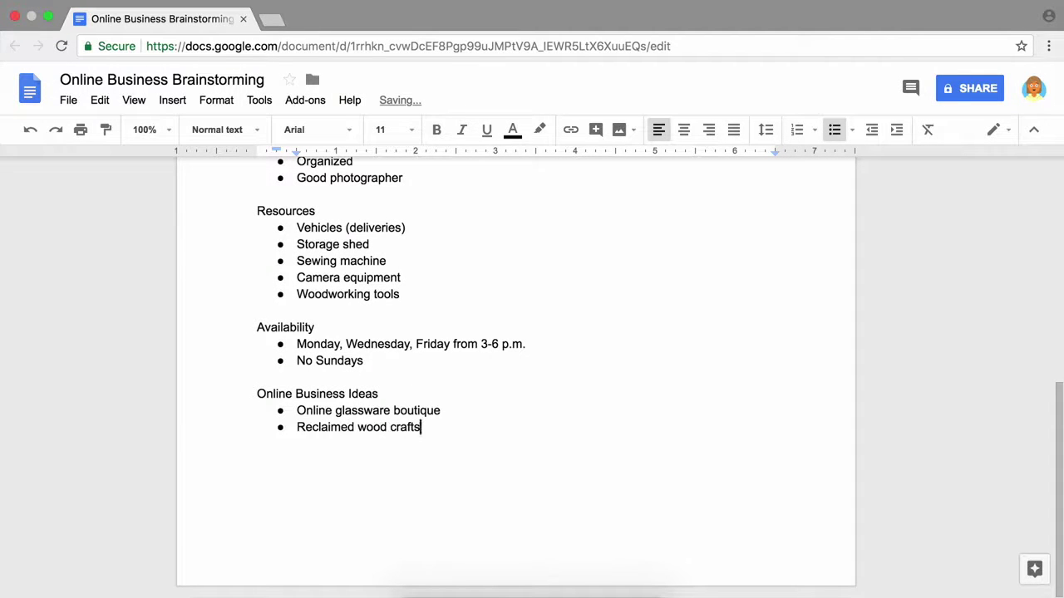
{"action": "type", "text": "phy"}
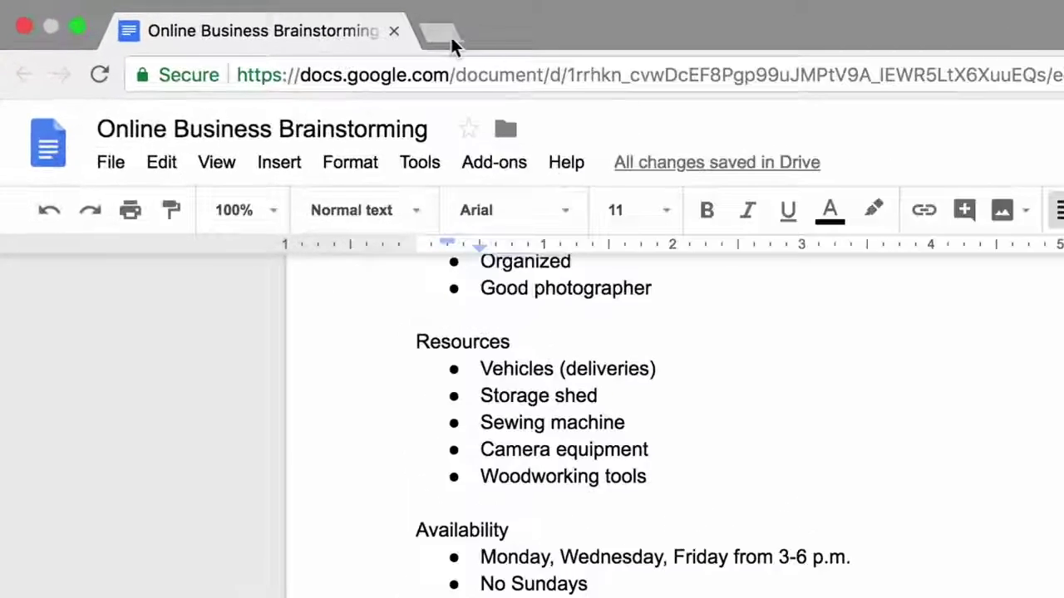
In a new tab, search Google for 'what to sell online' and browse the results.
{"action": "left_click", "coordinate": [272, 18]}
{"action": "type", "text": "google.com"}
{"action": "key", "text": "Return"}
{"action": "type", "text": "what "}
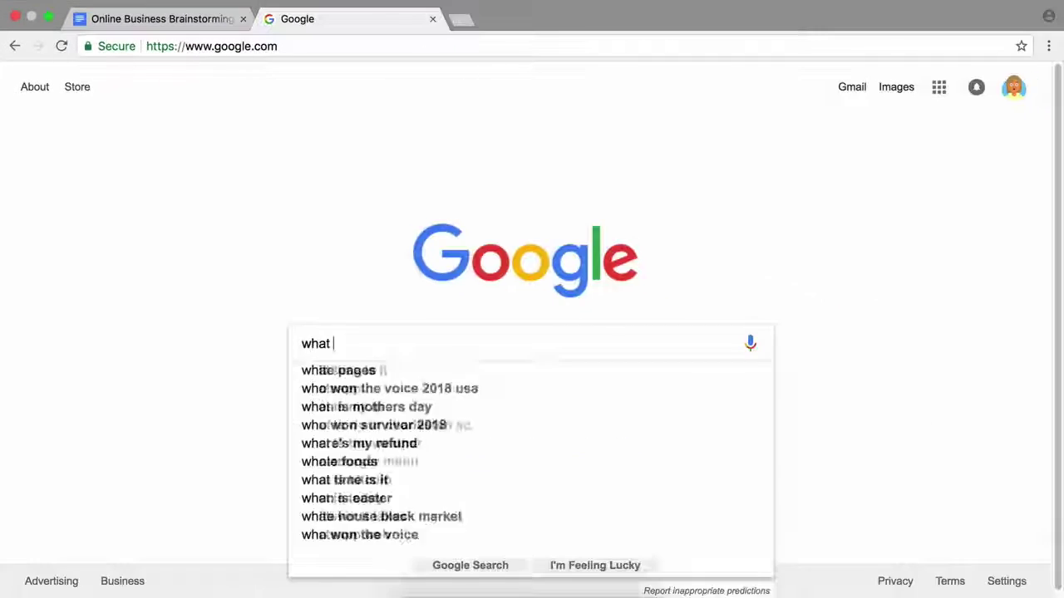
{"action": "type", "text": "to sell online"}
{"action": "key", "text": "Return"}
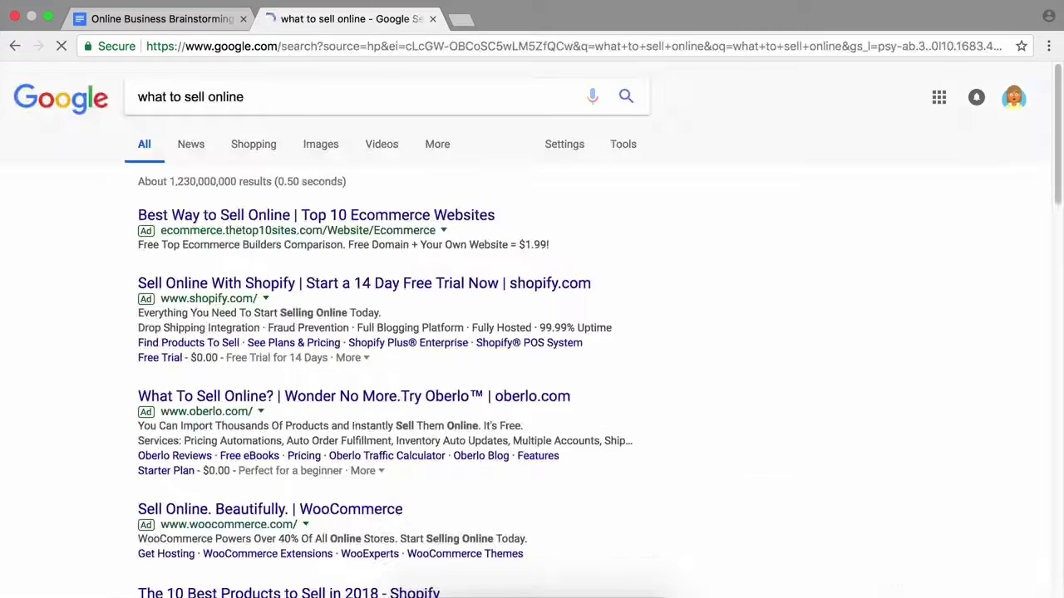
{"action": "scroll", "coordinate": [723, 271], "scroll_direction": "down", "scroll_amount": 2}
{"action": "scroll", "coordinate": [722, 268], "scroll_direction": "down", "scroll_amount": 2}
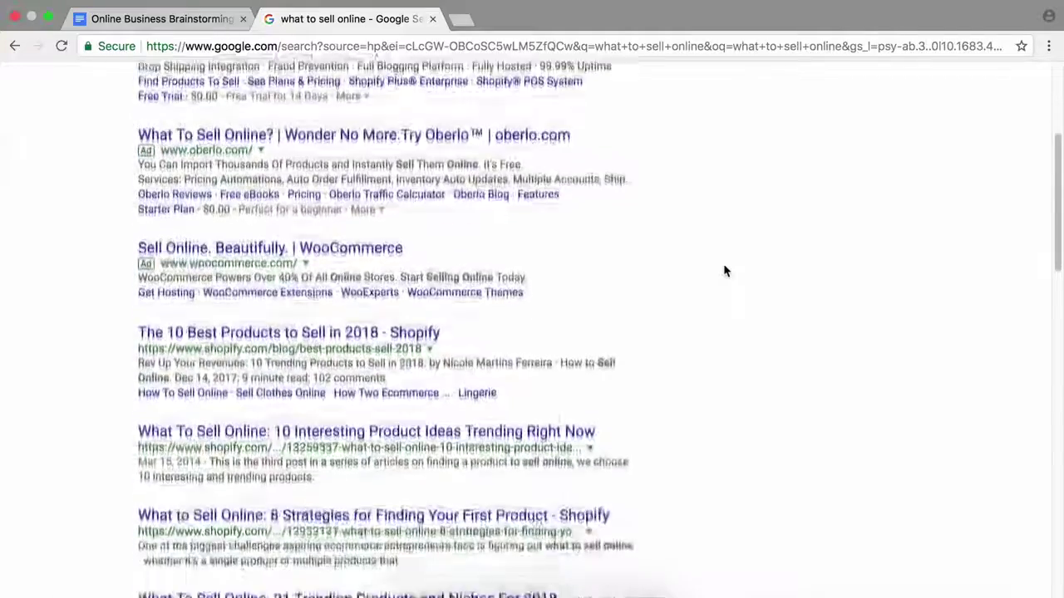
{"action": "scroll", "coordinate": [723, 268], "scroll_direction": "down", "scroll_amount": 3}
Back in the doc, add a 'Pocket sqares' bullet after Event photography.
{"action": "key", "text": "ctrl+w"}
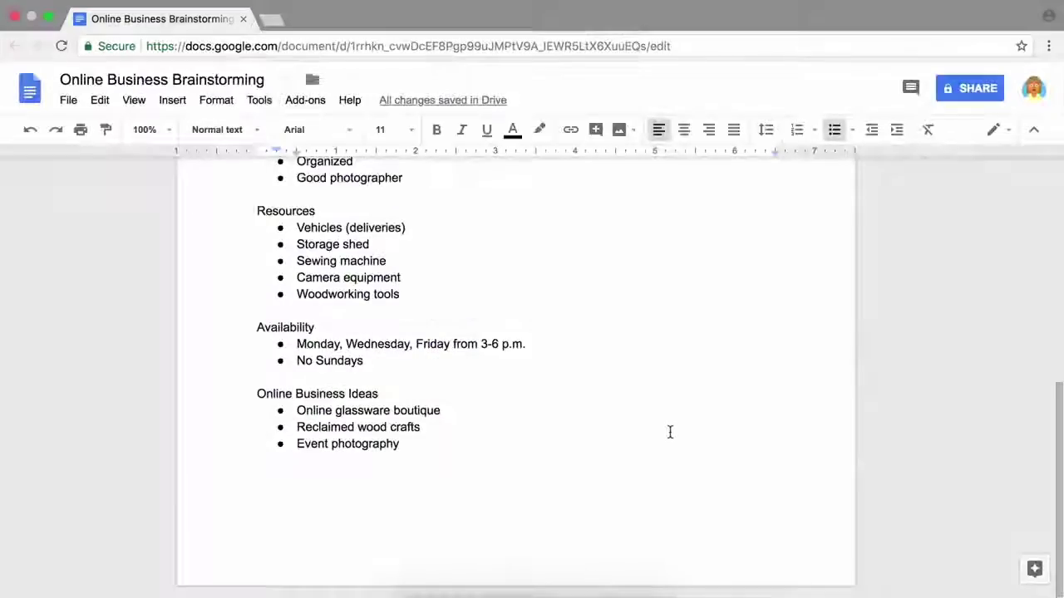
{"action": "left_click", "coordinate": [670, 438]}
{"action": "key", "text": "Return"}
{"action": "type", "text": "Paleo bars"}
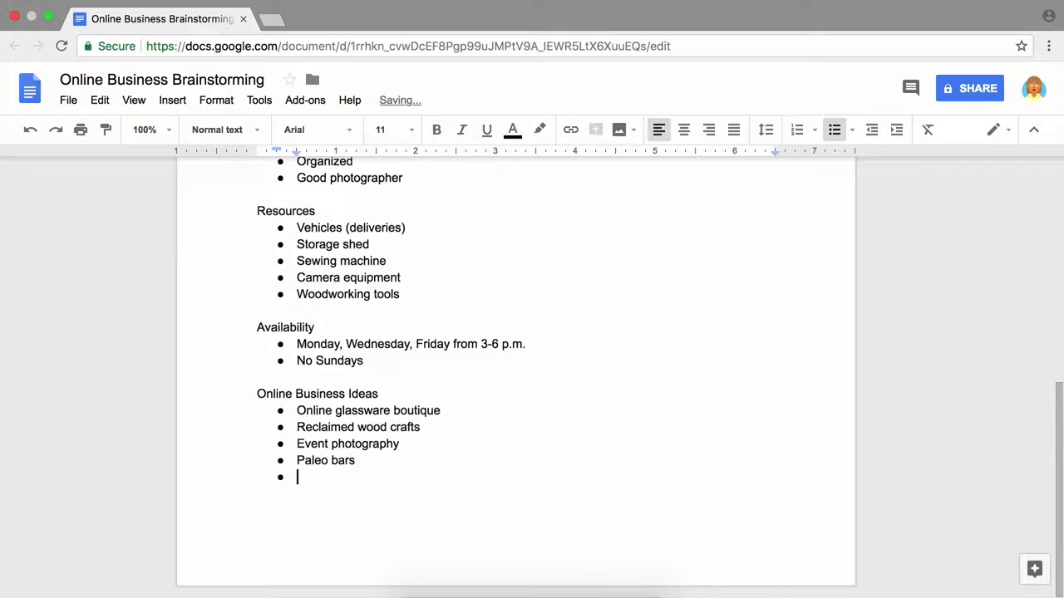
{"action": "type", "text": "Pocket sqa"}
{"action": "type", "text": "res"}
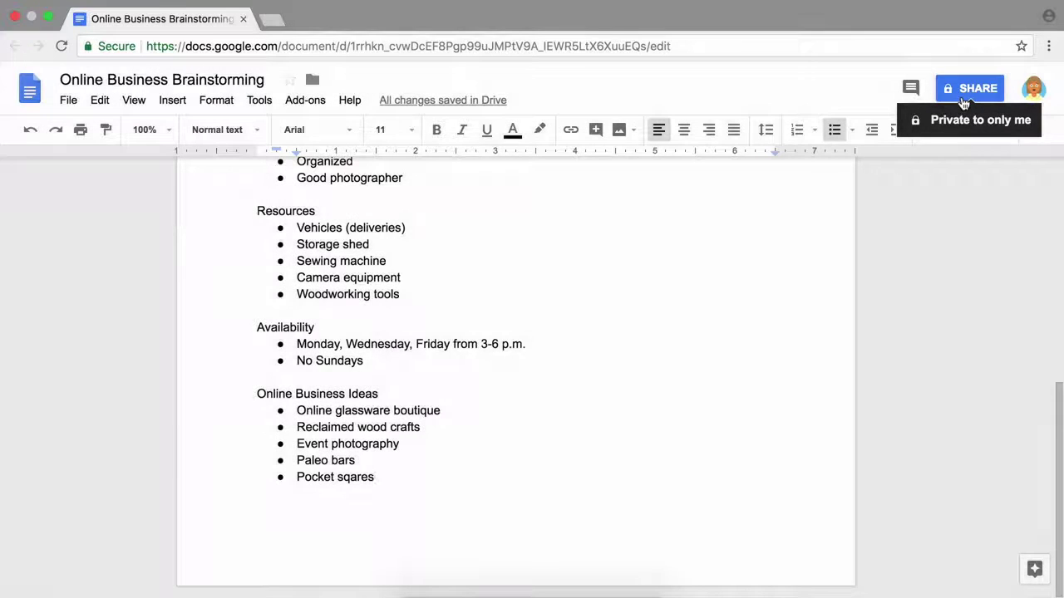
Share the document with the partner's e-mail address as Can comment and send the invitation.
{"action": "left_click", "coordinate": [962, 98]}
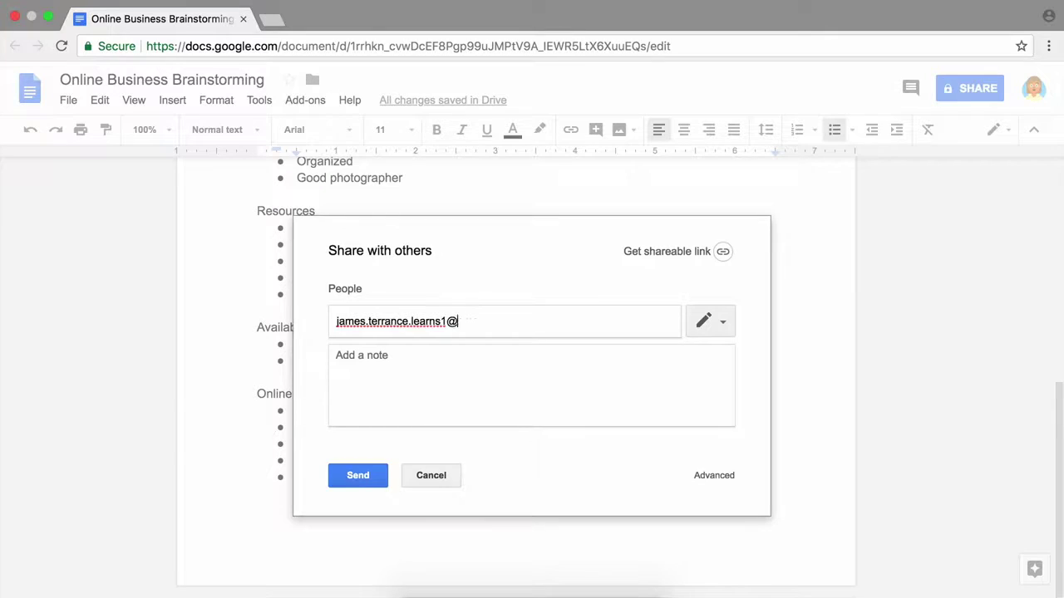
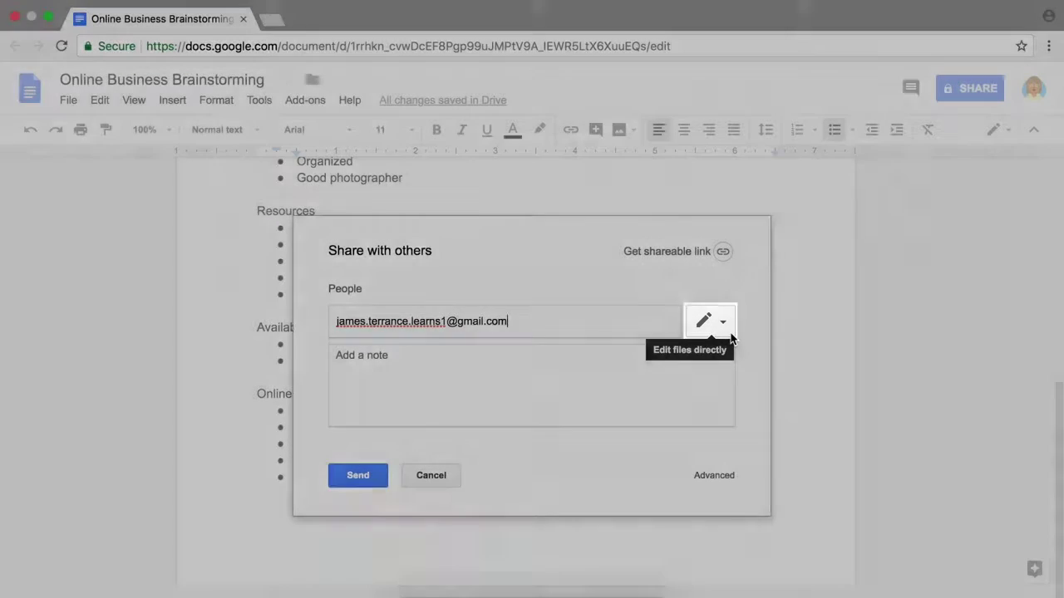
{"action": "left_click", "coordinate": [731, 336]}
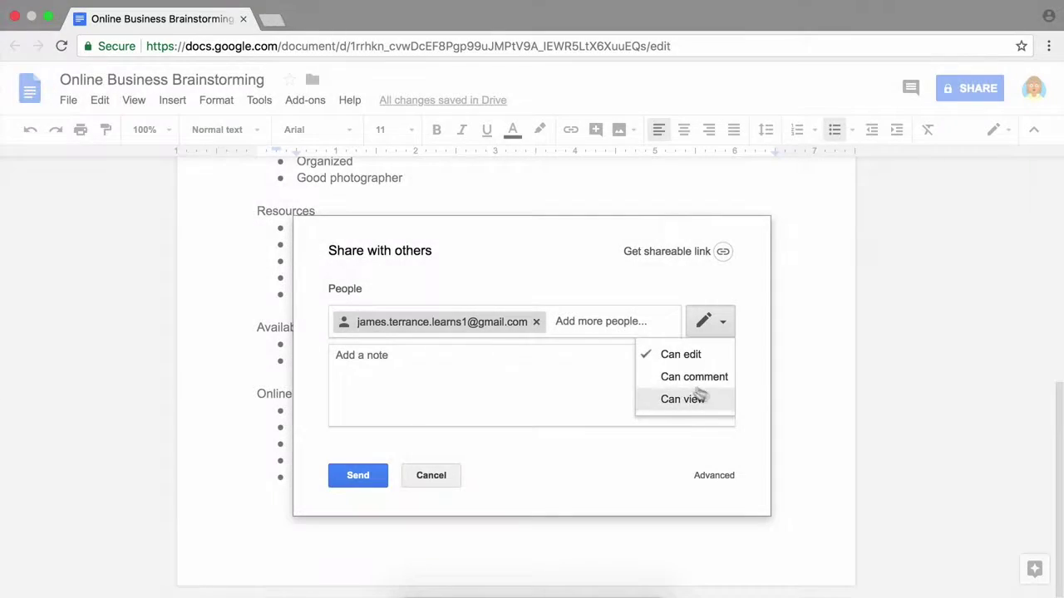
{"action": "left_click", "coordinate": [650, 378]}
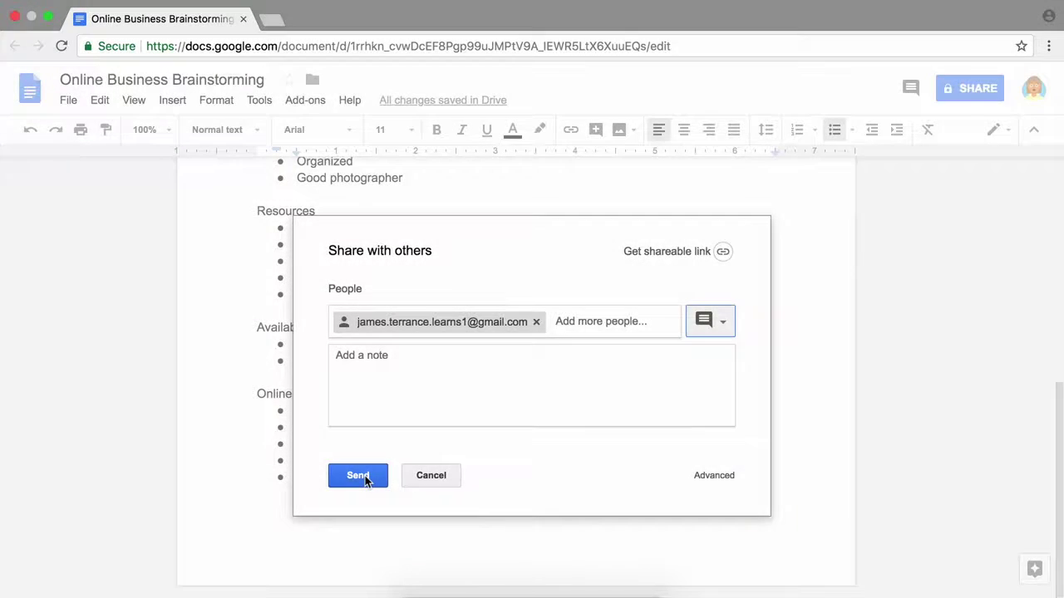
{"action": "left_click", "coordinate": [357, 475]}
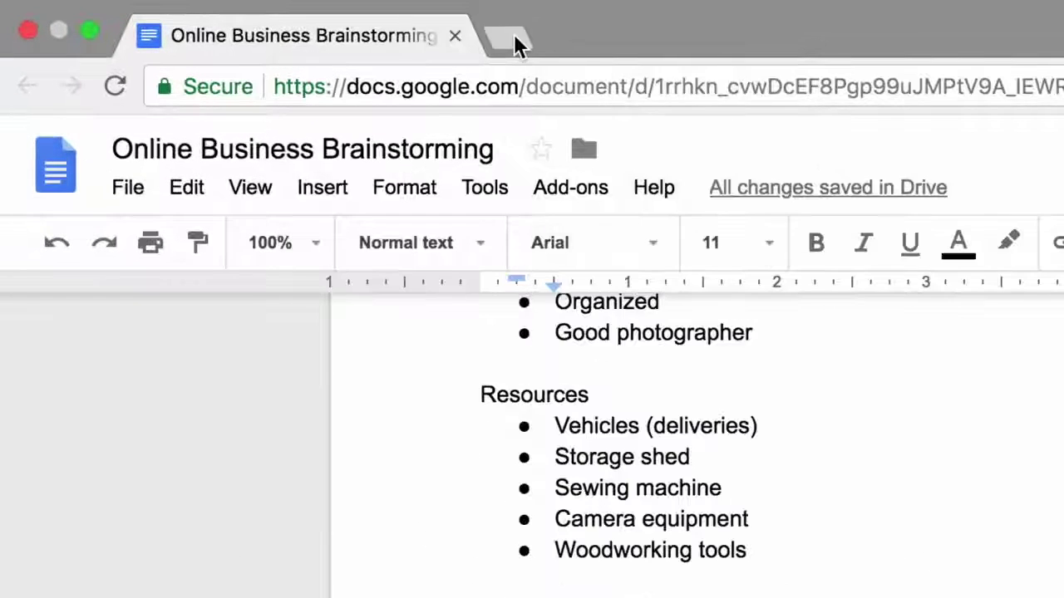
Open Google Drive in a new tab from the google.com apps grid.
{"action": "left_click", "coordinate": [514, 36]}
{"action": "type", "text": "google.com"}
{"action": "key", "text": "Return"}
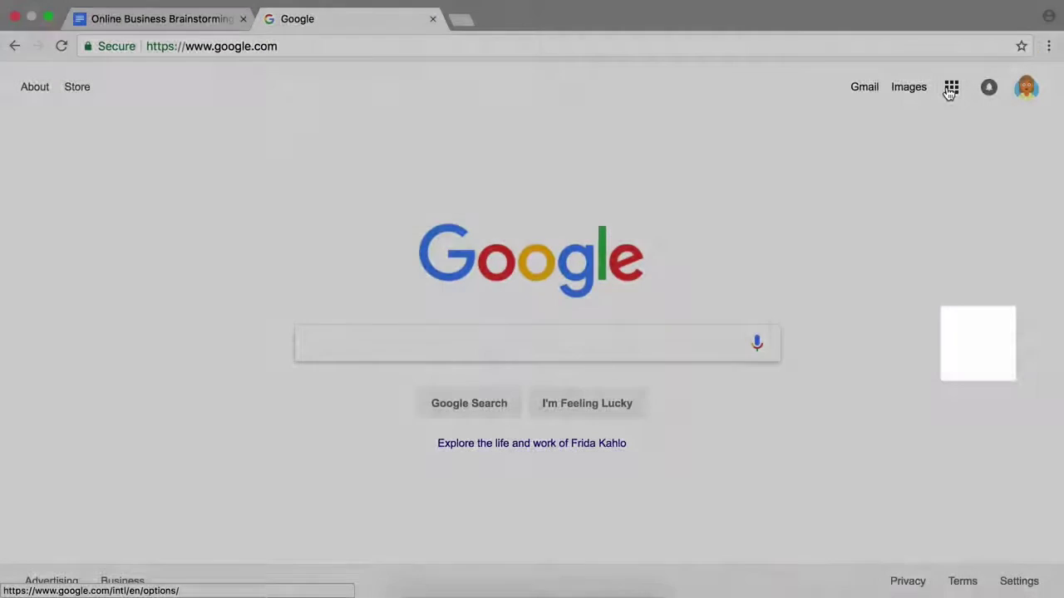
{"action": "left_click", "coordinate": [949, 90]}
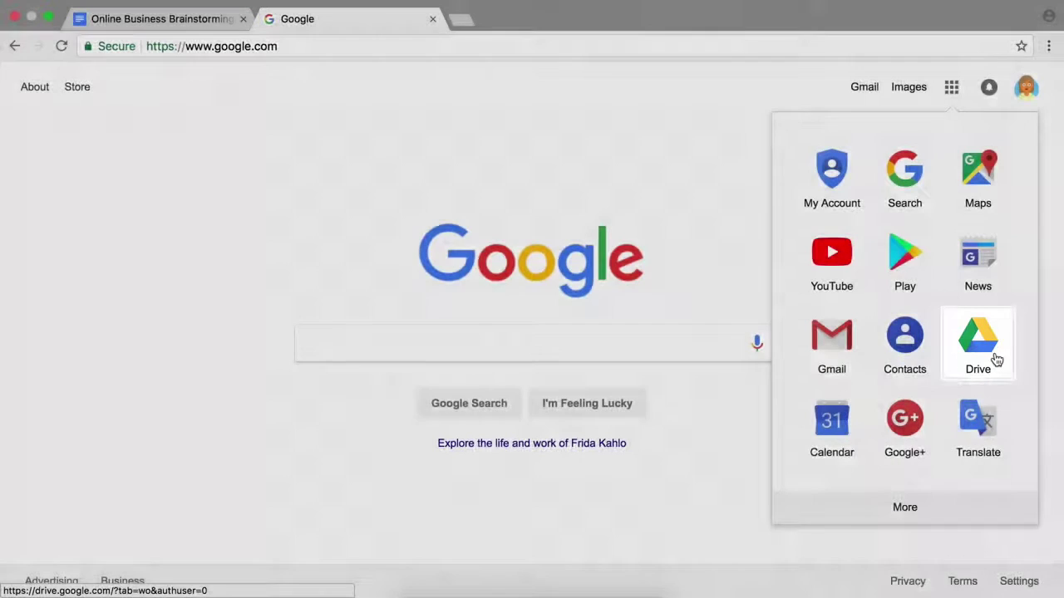
{"action": "left_click", "coordinate": [997, 359]}
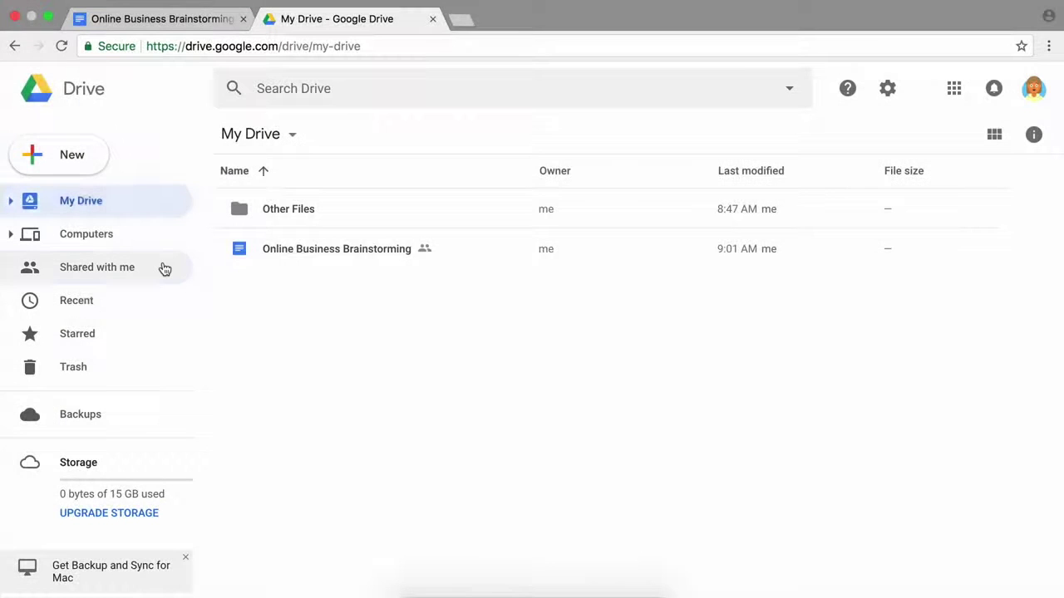
Open the partner's brainstorming document from Shared with me and show its editing modes.
{"action": "left_click", "coordinate": [163, 268]}
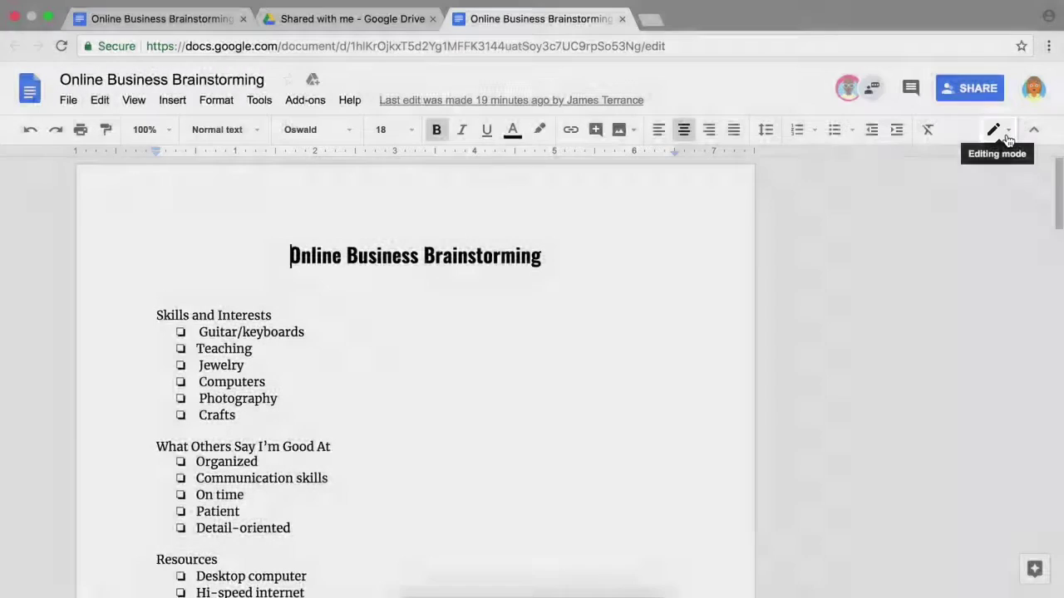
{"action": "left_click", "coordinate": [1006, 139]}
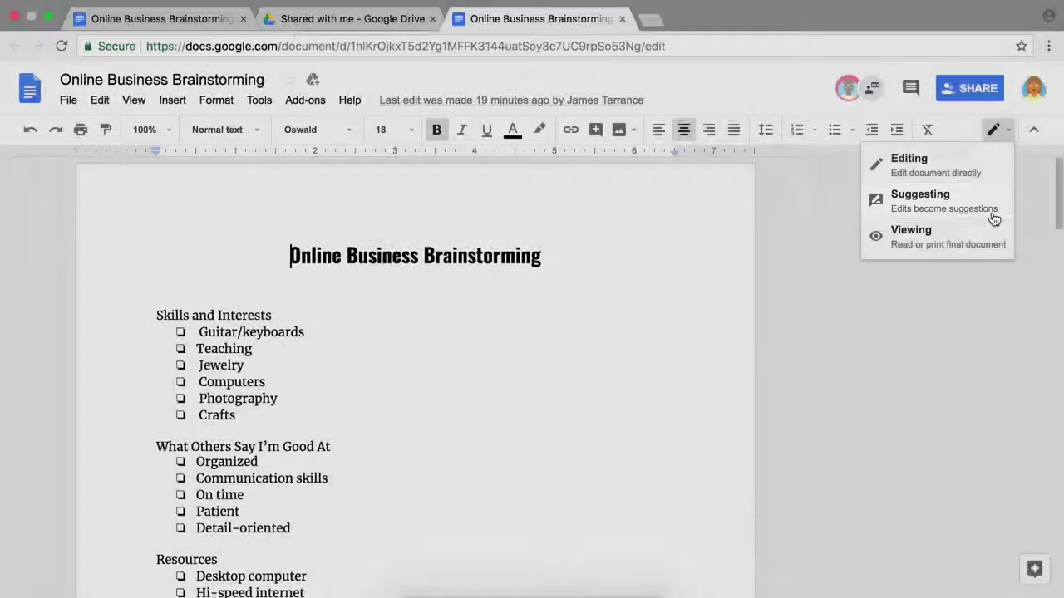
In Suggesting mode, suggest adding ', 5 p.m. - 9 p.m.' after Tuesday evenings.
{"action": "left_click", "coordinate": [994, 218]}
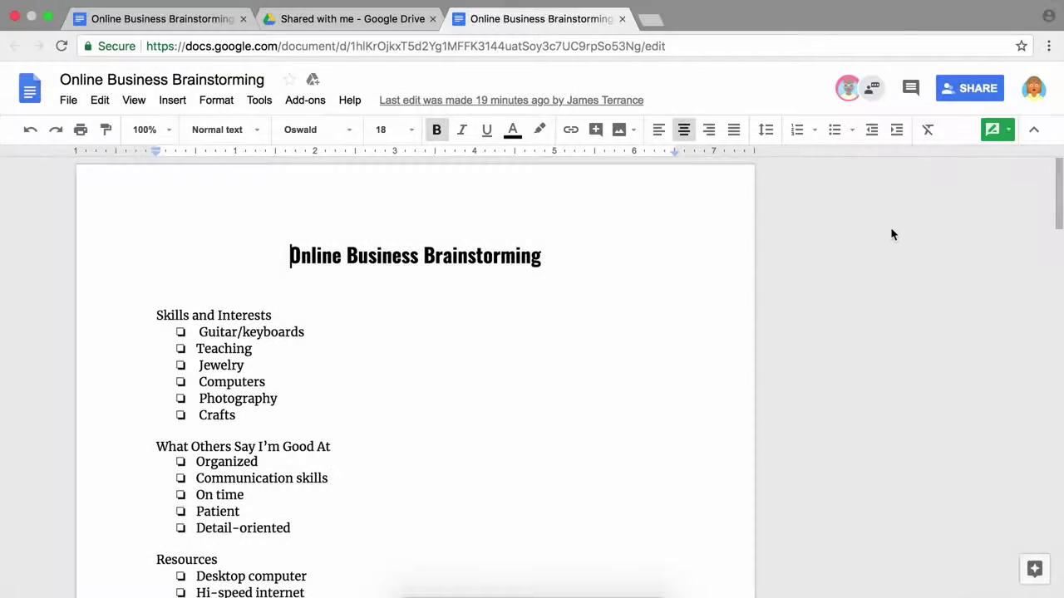
{"action": "scroll", "coordinate": [890, 233], "scroll_direction": "down", "scroll_amount": 2}
{"action": "scroll", "coordinate": [891, 233], "scroll_direction": "down", "scroll_amount": 3}
{"action": "scroll", "coordinate": [890, 232], "scroll_direction": "down", "scroll_amount": 2}
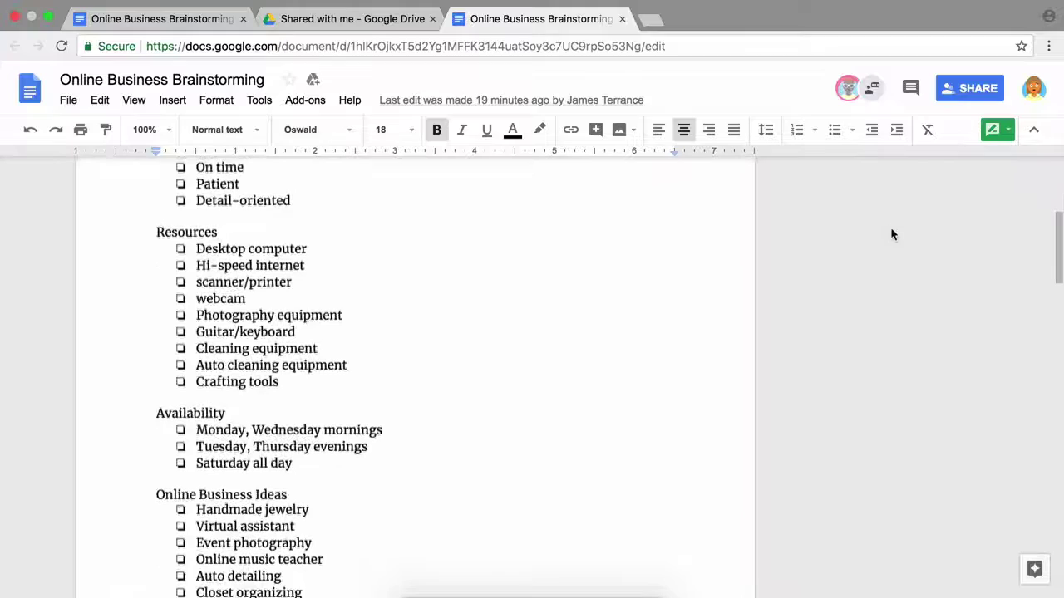
{"action": "left_click", "coordinate": [421, 437]}
{"action": "type", "text": ", 5 p."}
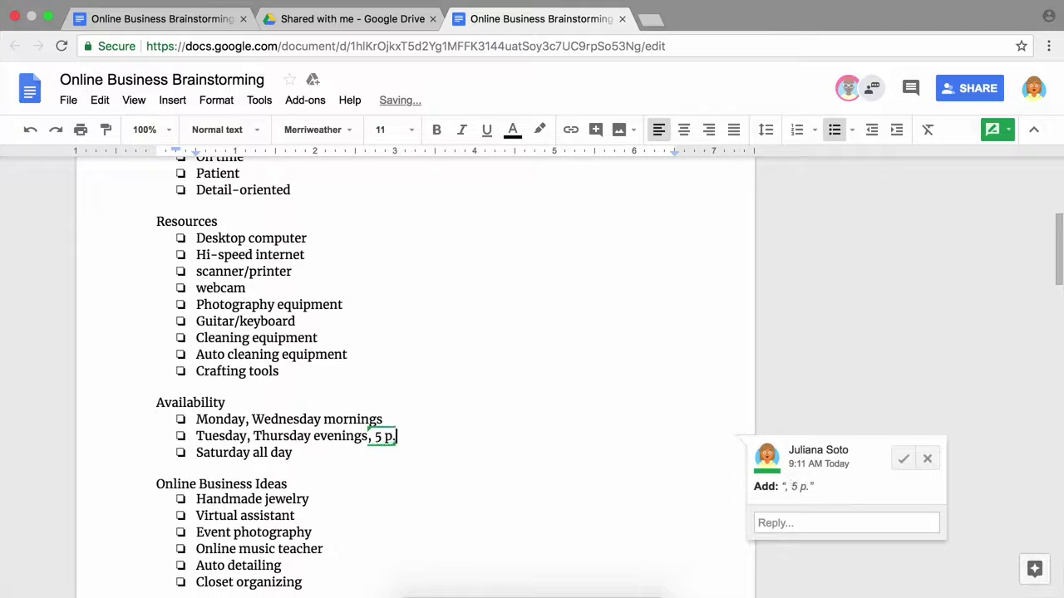
{"action": "type", "text": "m. - 9 p.m."}
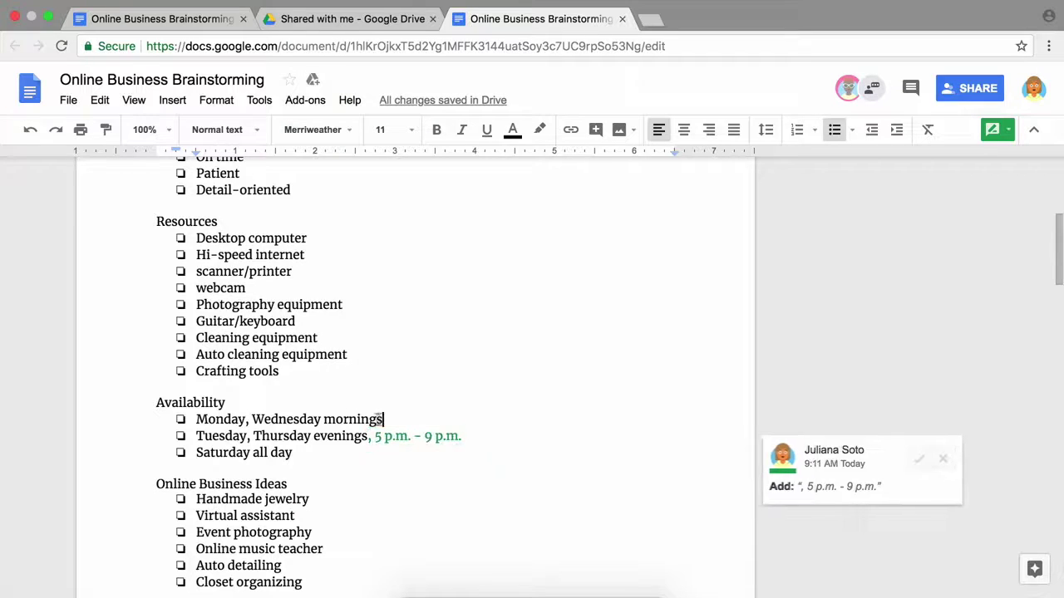
Comment 'Specific time frame?' on the word mornings.
{"action": "left_click_drag", "start_coordinate": [385, 419], "coordinate": [328, 421]}
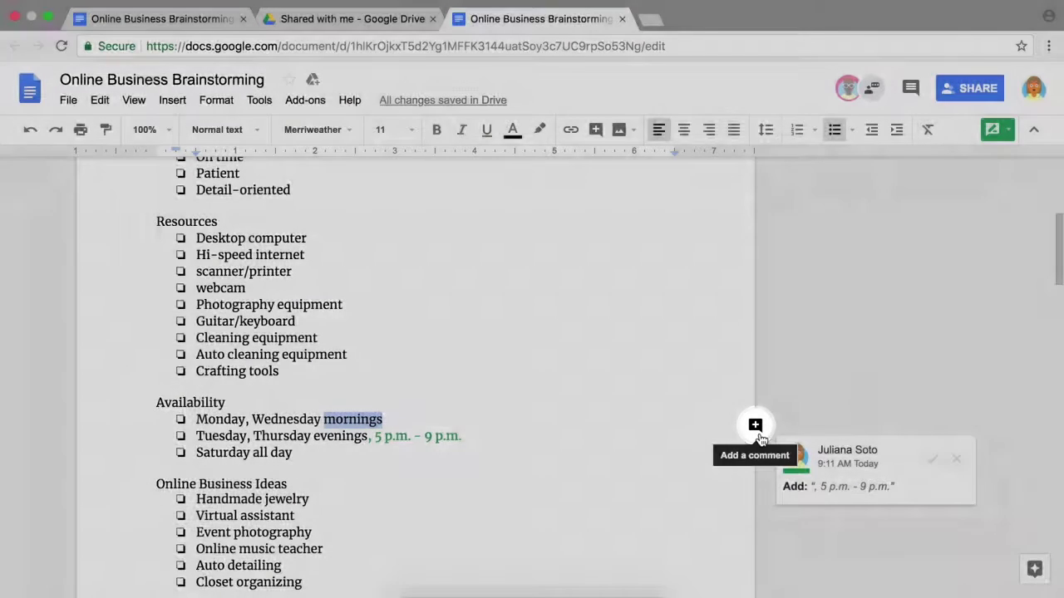
{"action": "left_click", "coordinate": [755, 425]}
{"action": "type", "text": "Specific time"}
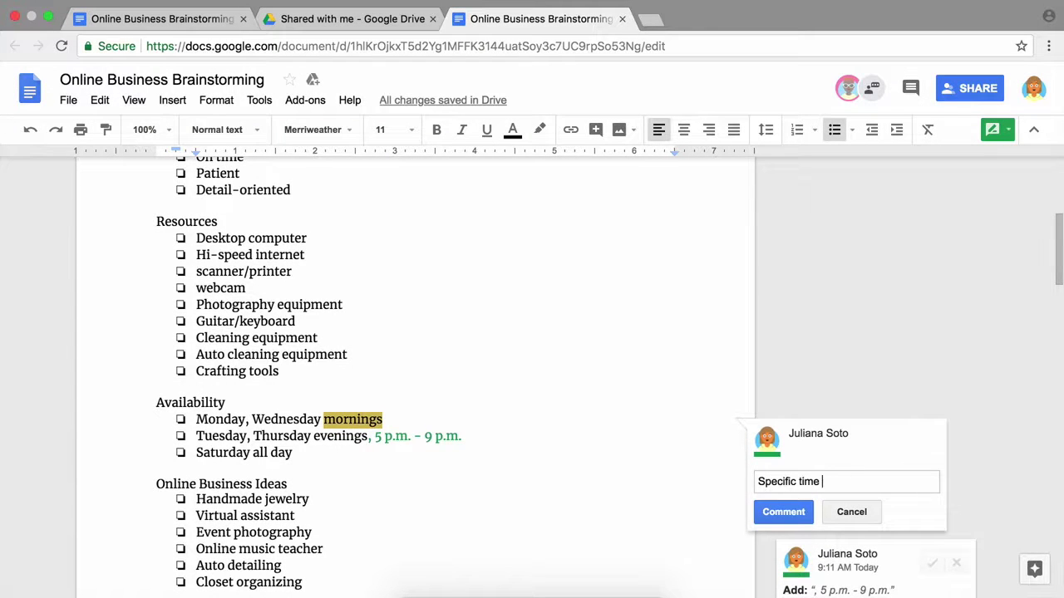
{"action": "left_click", "coordinate": [790, 510]}
Comment 'No Sundays?' on the word Saturday.
{"action": "scroll", "coordinate": [754, 332], "scroll_direction": "down", "scroll_amount": 3}
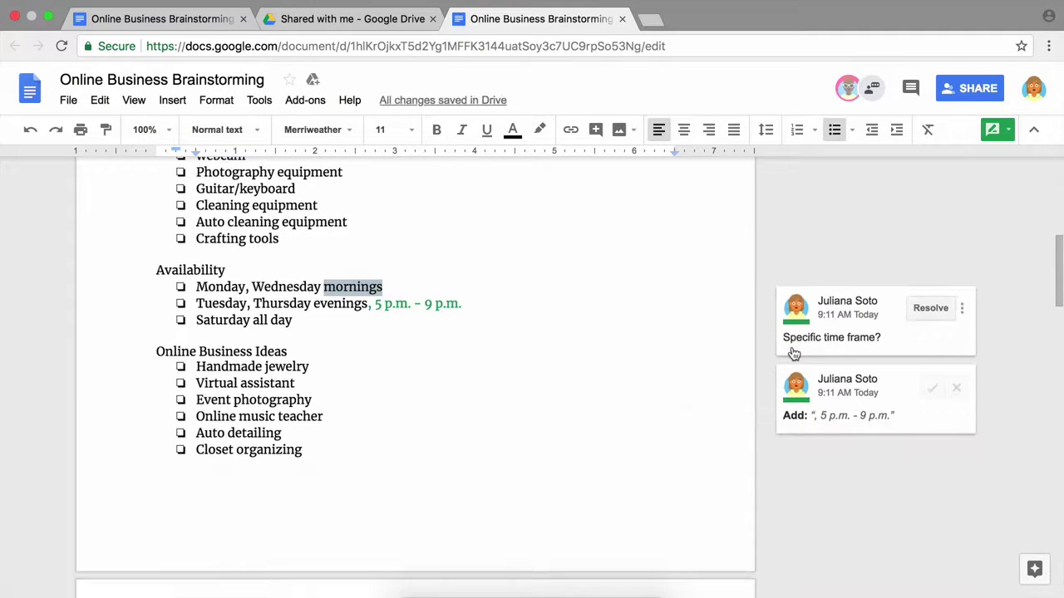
{"action": "double_click", "coordinate": [248, 321]}
{"action": "left_click", "coordinate": [755, 322]}
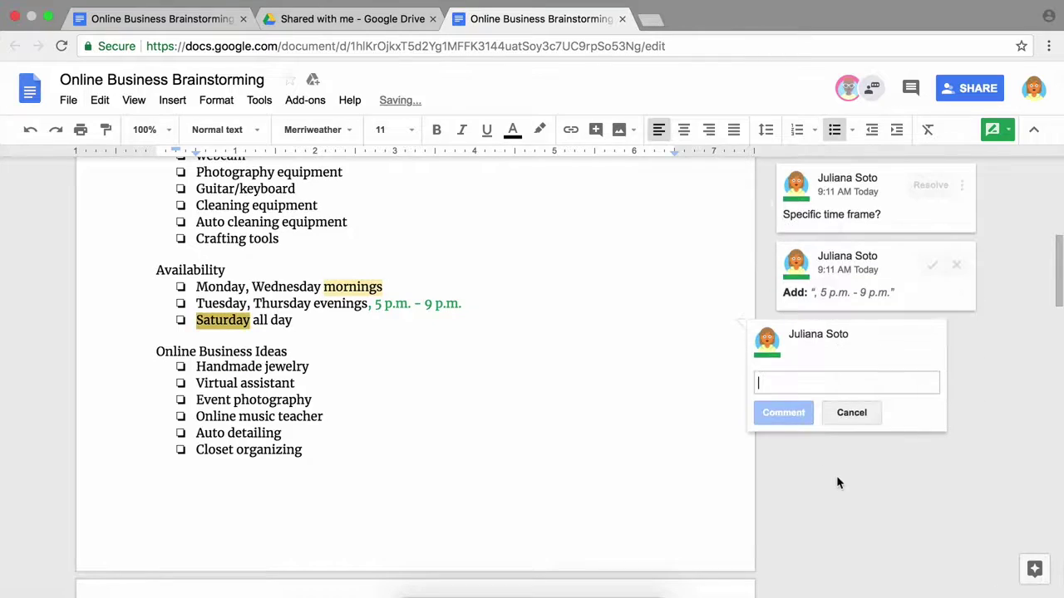
{"action": "type", "text": "No Sundays?"}
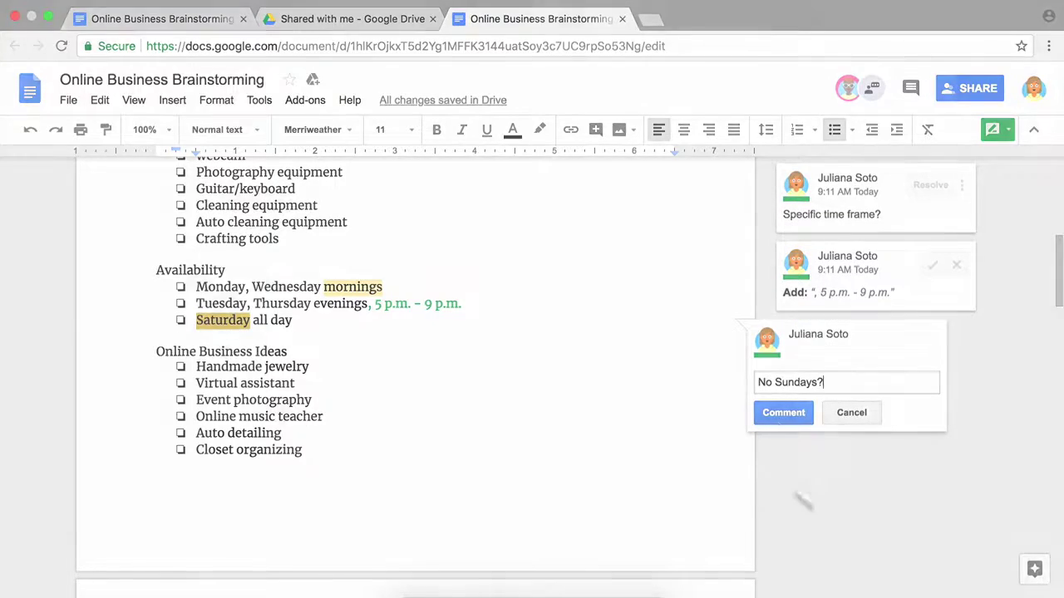
{"action": "left_click", "coordinate": [783, 413]}
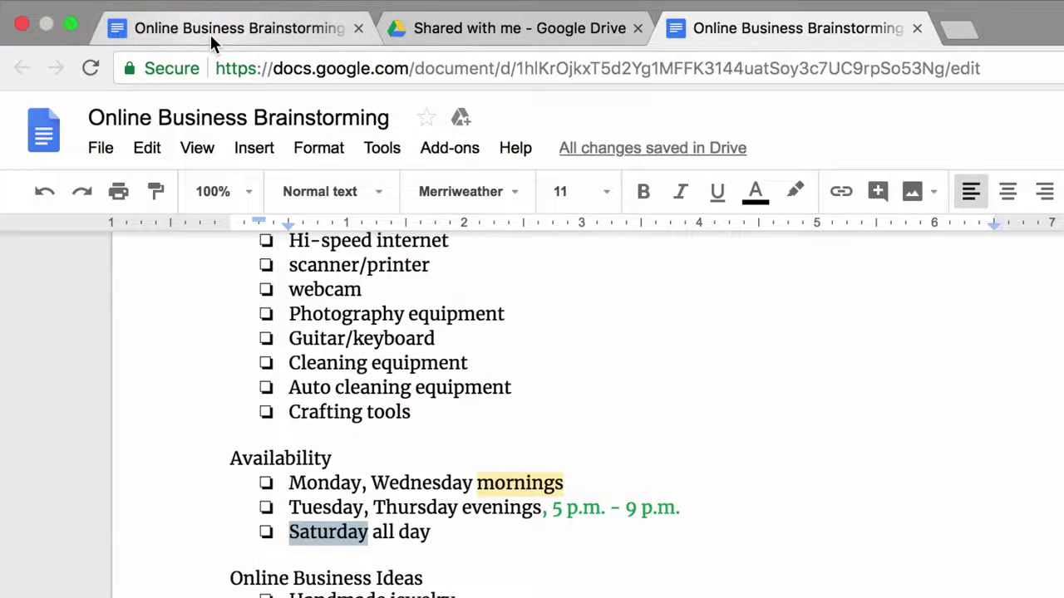
{"action": "left_click", "coordinate": [210, 34]}
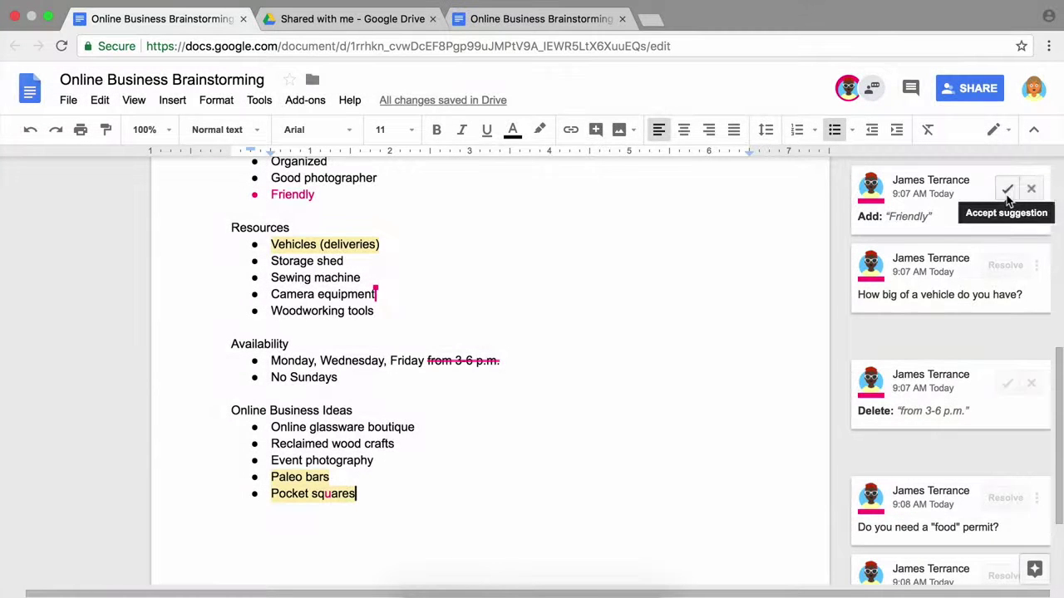
Accept the 'Friendly' suggestion, reply 'Pretty small, actually.' to the vehicle comment, and resolve it.
{"action": "left_click", "coordinate": [1007, 191]}
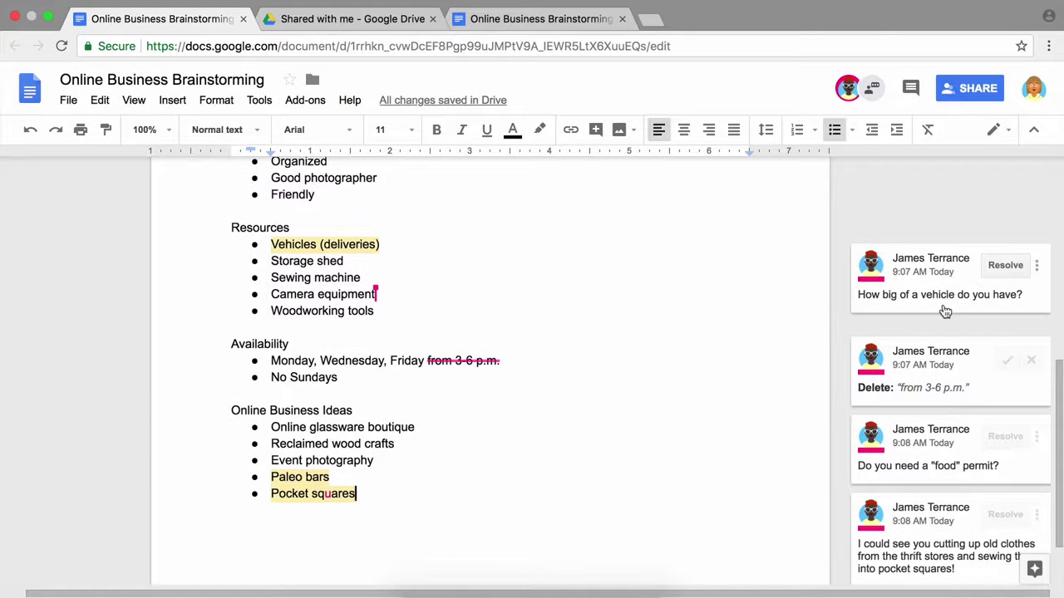
{"action": "left_click", "coordinate": [942, 309]}
{"action": "left_click", "coordinate": [929, 327]}
{"action": "type", "text": "Pretty small"}
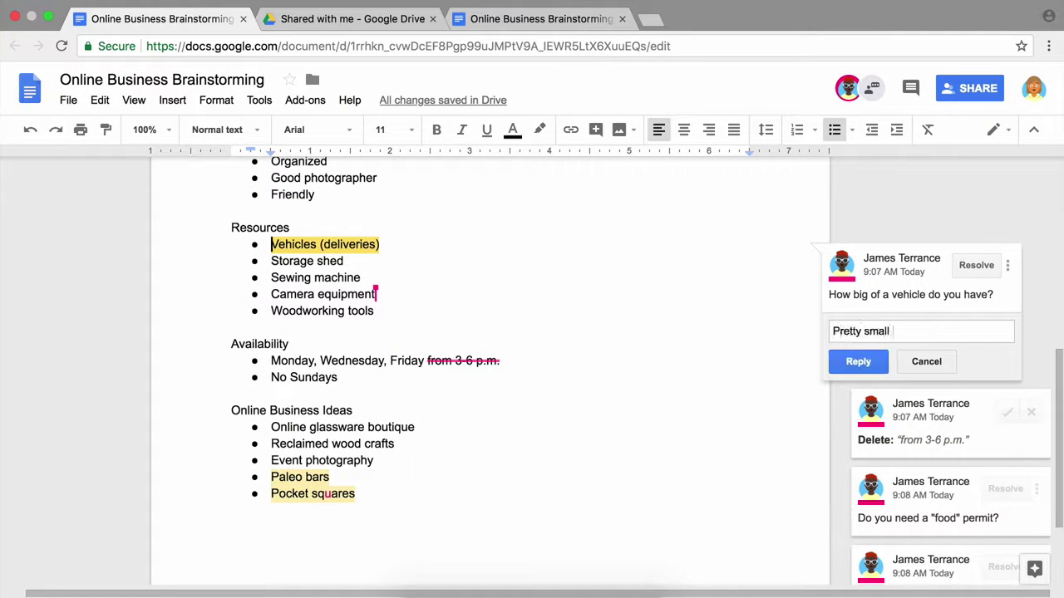
{"action": "type", "text": ", actually."}
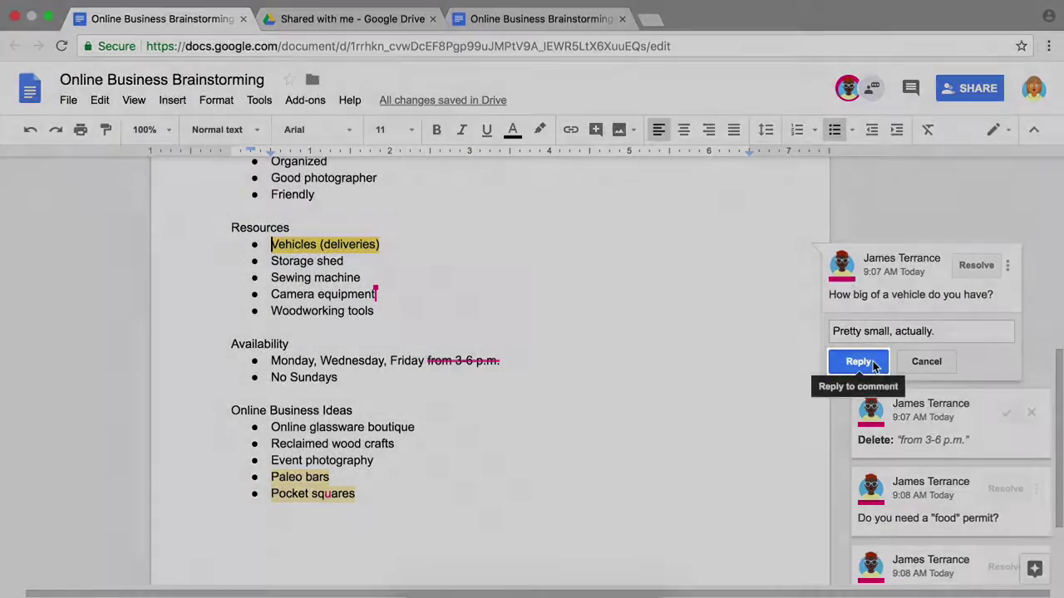
{"action": "left_click", "coordinate": [857, 361]}
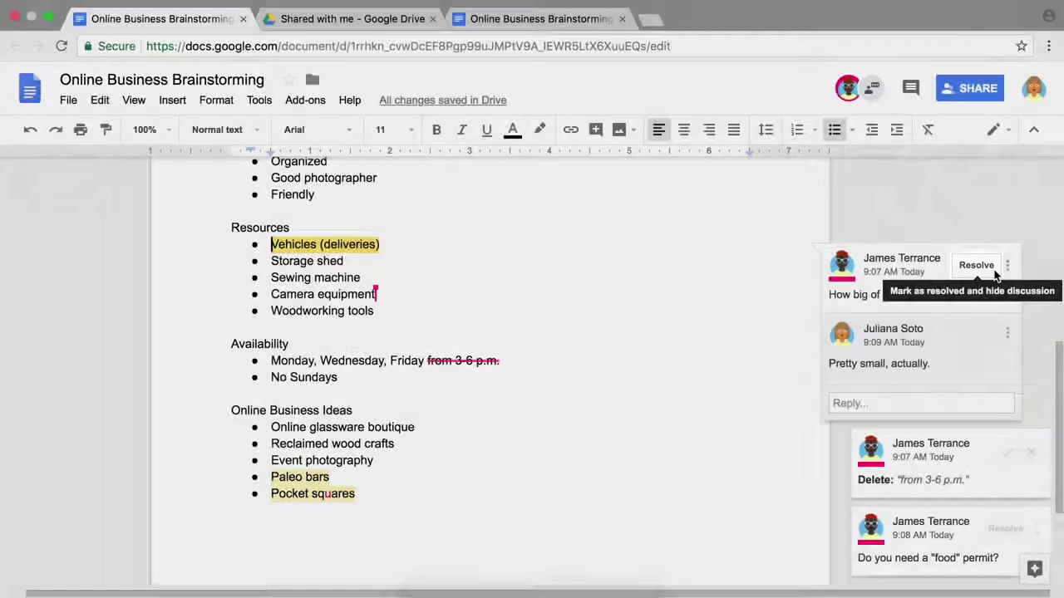
{"action": "left_click", "coordinate": [994, 271]}
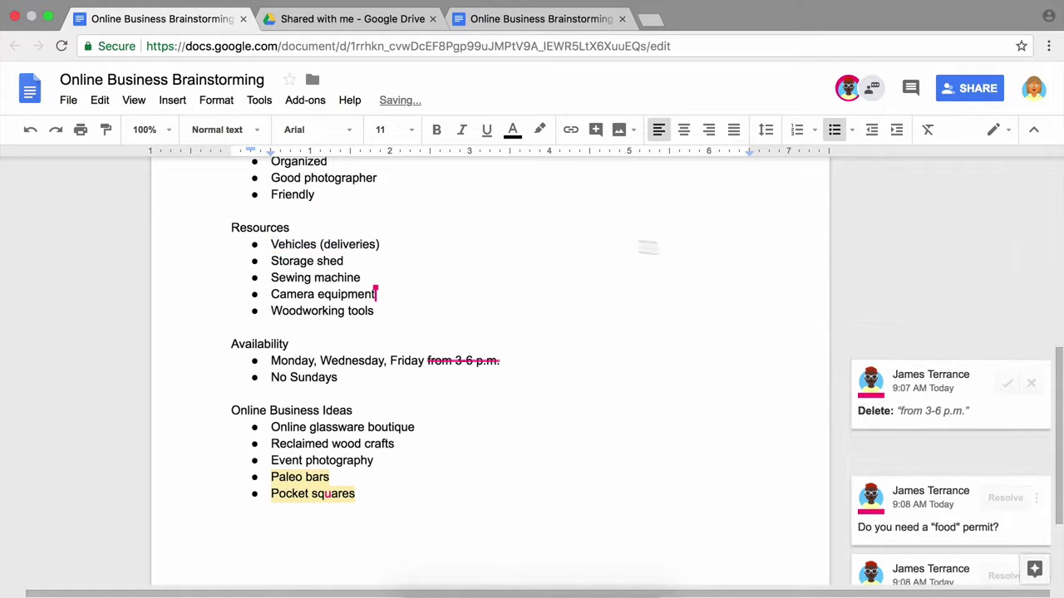
Delete '(deliveries)' after Vehicles and reject the suggested deletion of 'from 3-6 p.m.'.
{"action": "left_click_drag", "start_coordinate": [381, 244], "coordinate": [318, 244]}
{"action": "key", "text": "BackSpace"}
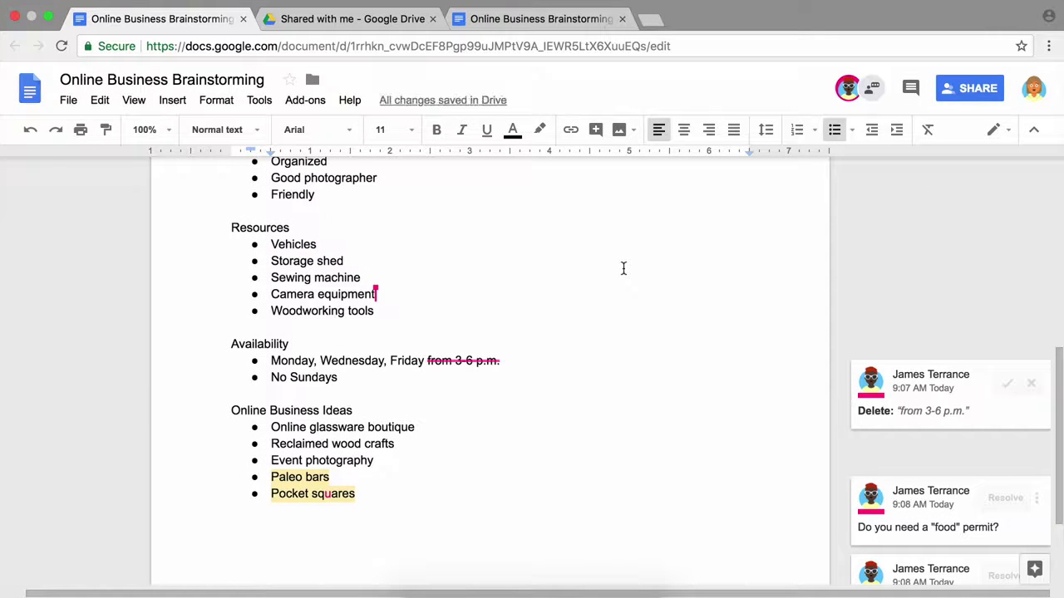
{"action": "left_click", "coordinate": [1030, 383]}
Reply 'I'm not sure, I will look into that.' to the food permit comment and resolve it.
{"action": "scroll", "coordinate": [1033, 393], "scroll_direction": "down", "scroll_amount": 3}
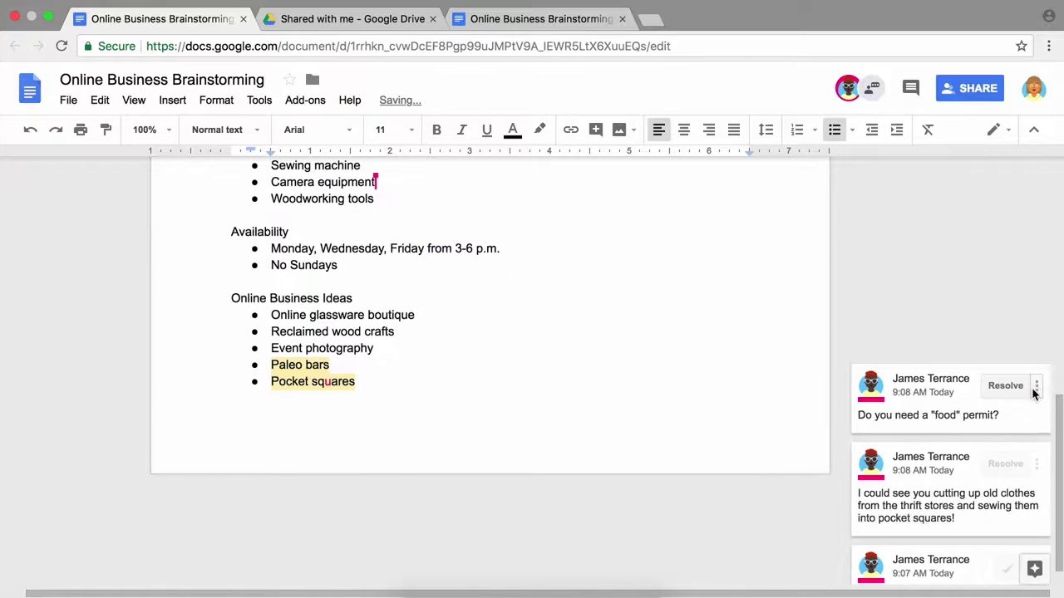
{"action": "left_click", "coordinate": [930, 416]}
{"action": "left_click", "coordinate": [886, 448]}
{"action": "type", "text": "I'm not sure, I will look into that."}
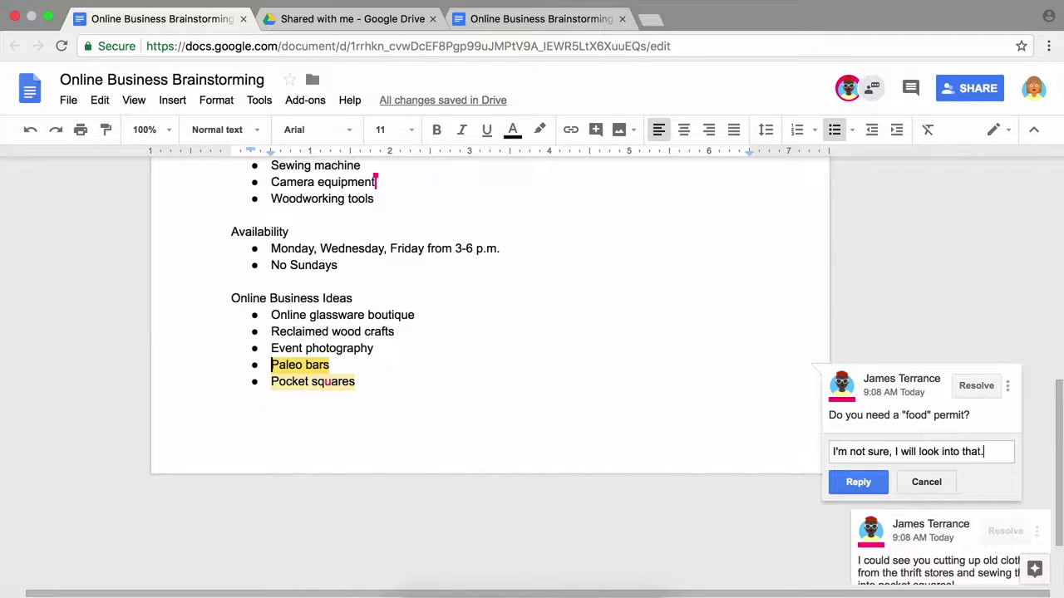
{"action": "left_click", "coordinate": [859, 481]}
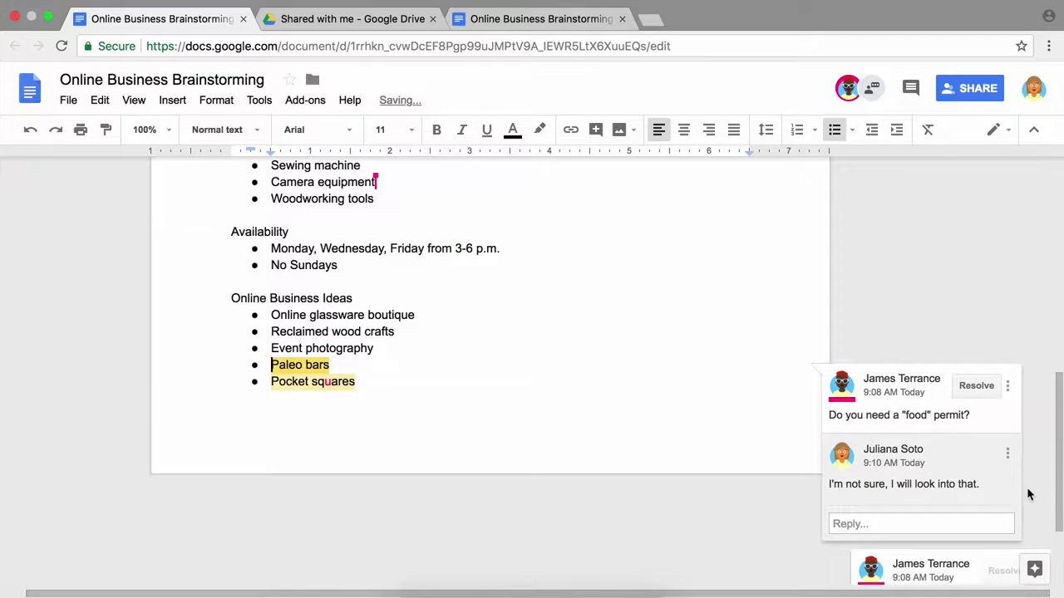
{"action": "left_click", "coordinate": [983, 391]}
Accept 'Paleo bars', reply 'That is a really cool idea, thanks!' on pocket squares, and resolve it.
{"action": "left_click", "coordinate": [983, 541]}
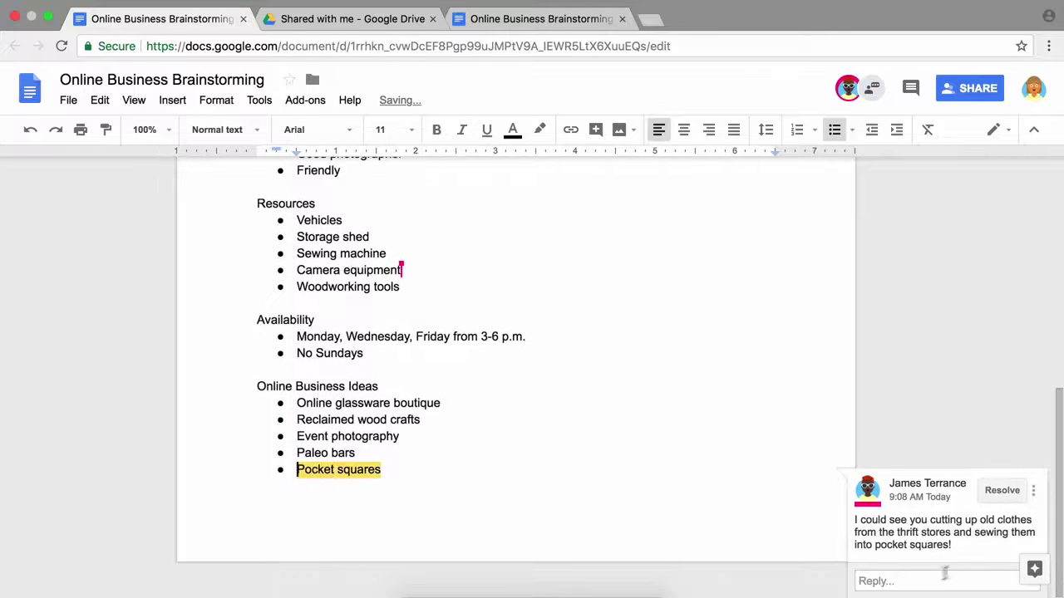
{"action": "left_click", "coordinate": [945, 578]}
{"action": "type", "text": "That is a really cool idea, thanks!"}
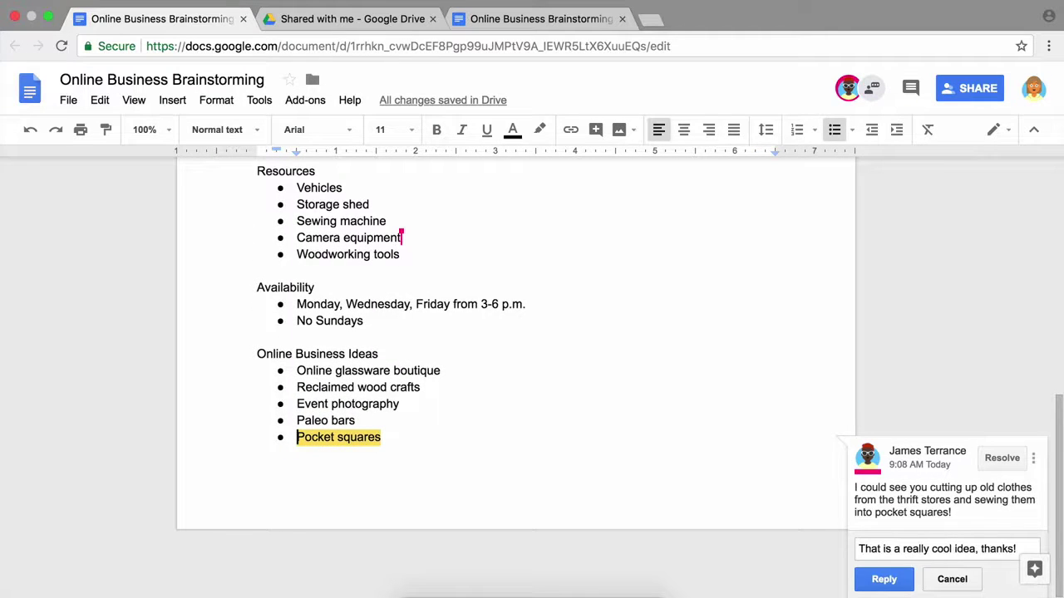
{"action": "left_click", "coordinate": [884, 579]}
{"action": "left_click", "coordinate": [1001, 422]}
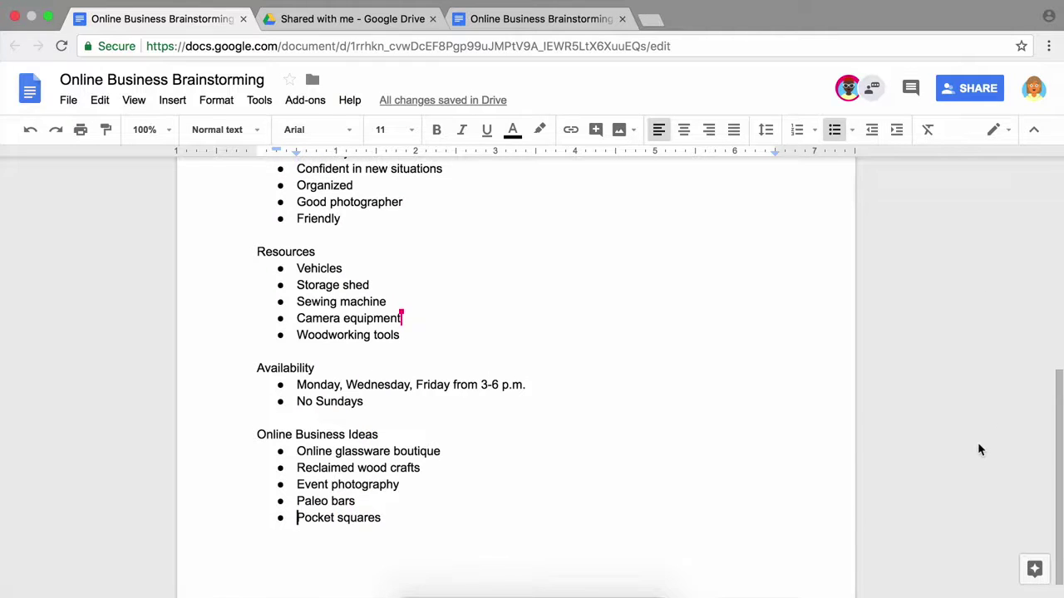
{"action": "scroll", "coordinate": [978, 449], "scroll_direction": "up", "scroll_amount": 1}
{"action": "scroll", "coordinate": [978, 449], "scroll_direction": "up", "scroll_amount": 2}
{"action": "scroll", "coordinate": [978, 450], "scroll_direction": "up", "scroll_amount": 1}
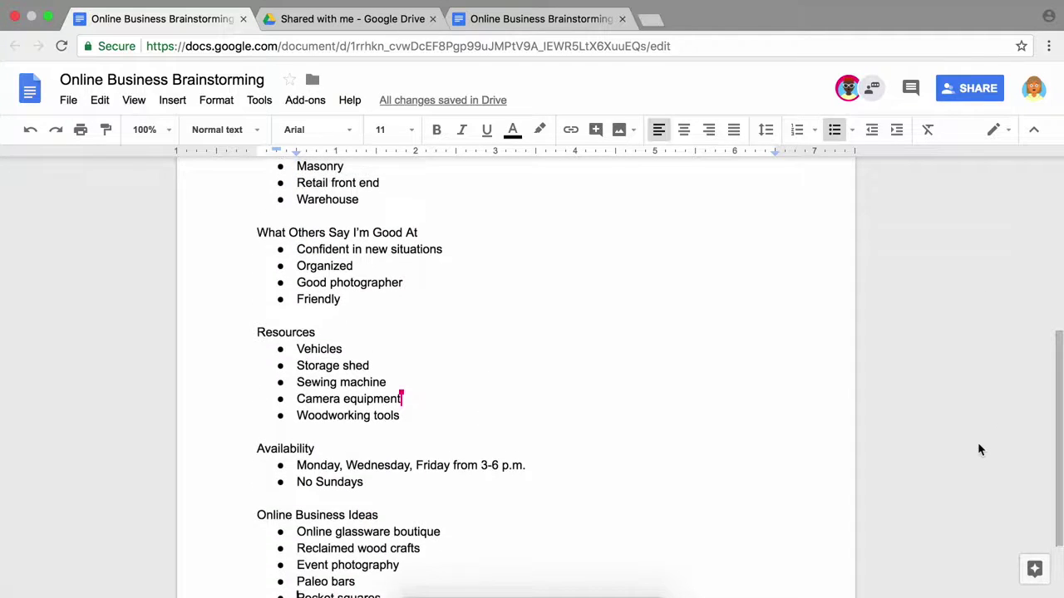
{"action": "scroll", "coordinate": [978, 450], "scroll_direction": "up", "scroll_amount": 1}
{"action": "scroll", "coordinate": [978, 450], "scroll_direction": "up", "scroll_amount": 1}
{"action": "scroll", "coordinate": [978, 450], "scroll_direction": "up", "scroll_amount": 1}
{"action": "scroll", "coordinate": [978, 450], "scroll_direction": "up", "scroll_amount": 1}
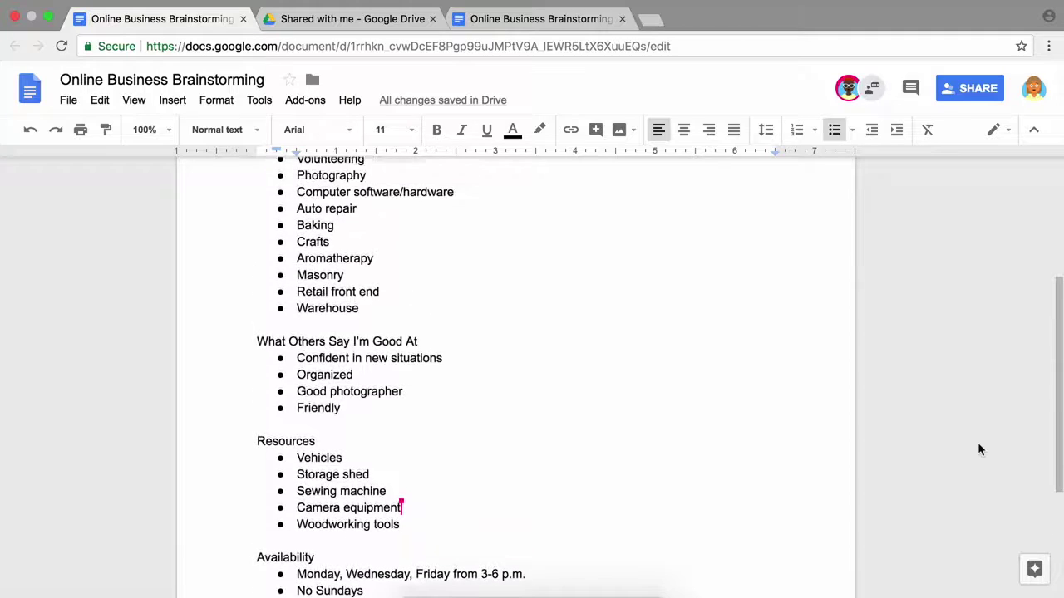
{"action": "scroll", "coordinate": [978, 450], "scroll_direction": "up", "scroll_amount": 1}
{"action": "scroll", "coordinate": [978, 450], "scroll_direction": "up", "scroll_amount": 1}
{"action": "scroll", "coordinate": [979, 450], "scroll_direction": "up", "scroll_amount": 1}
{"action": "scroll", "coordinate": [978, 449], "scroll_direction": "up", "scroll_amount": 1}
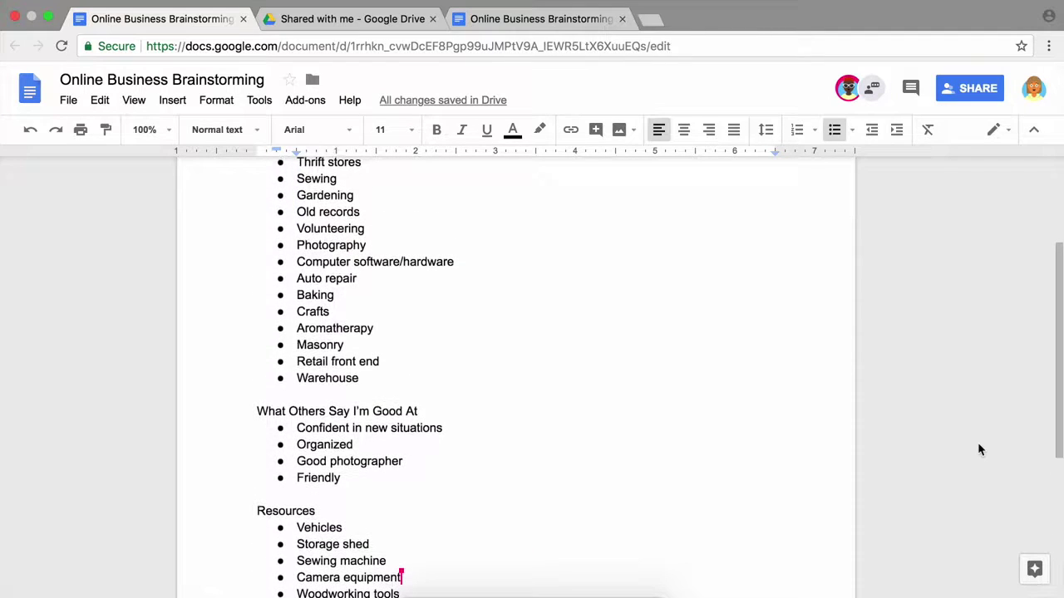
{"action": "scroll", "coordinate": [978, 450], "scroll_direction": "up", "scroll_amount": 3}
{"action": "scroll", "coordinate": [978, 449], "scroll_direction": "up", "scroll_amount": 1}
{"action": "scroll", "coordinate": [978, 450], "scroll_direction": "up", "scroll_amount": 1}
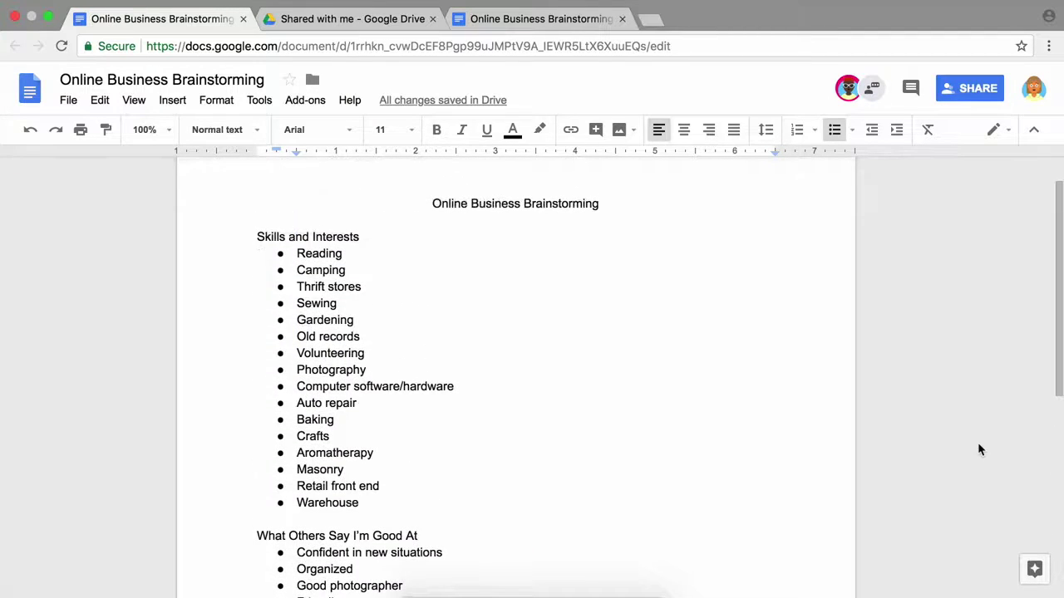